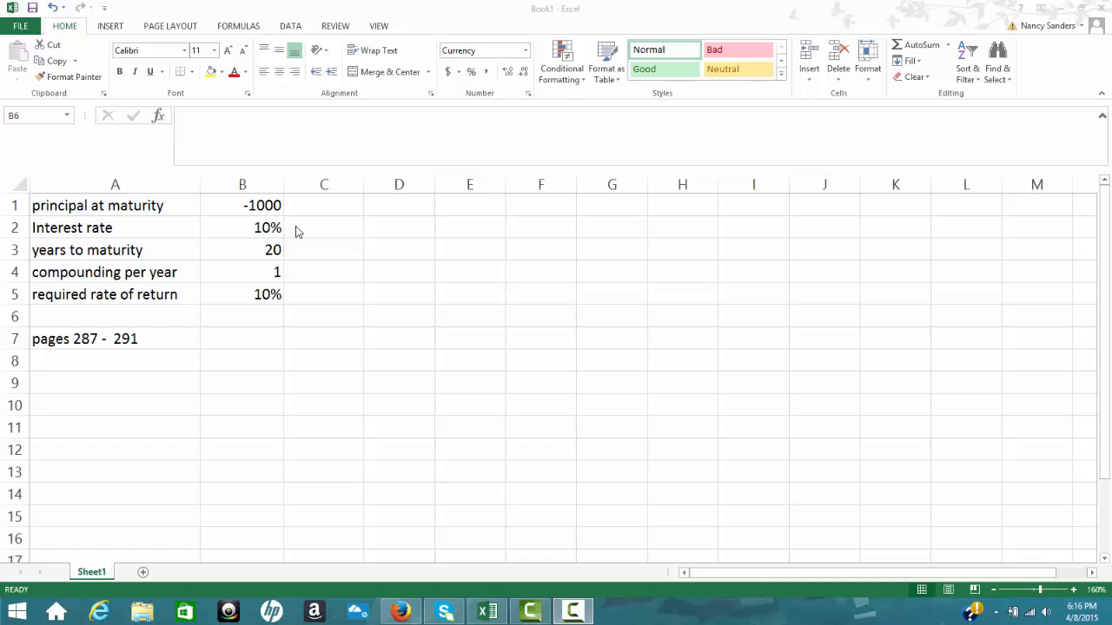
- Review the interest rate, years to maturity, compounding and required return inputs in cells B2 to B5
{"action": "left_click", "coordinate": [264, 229]}
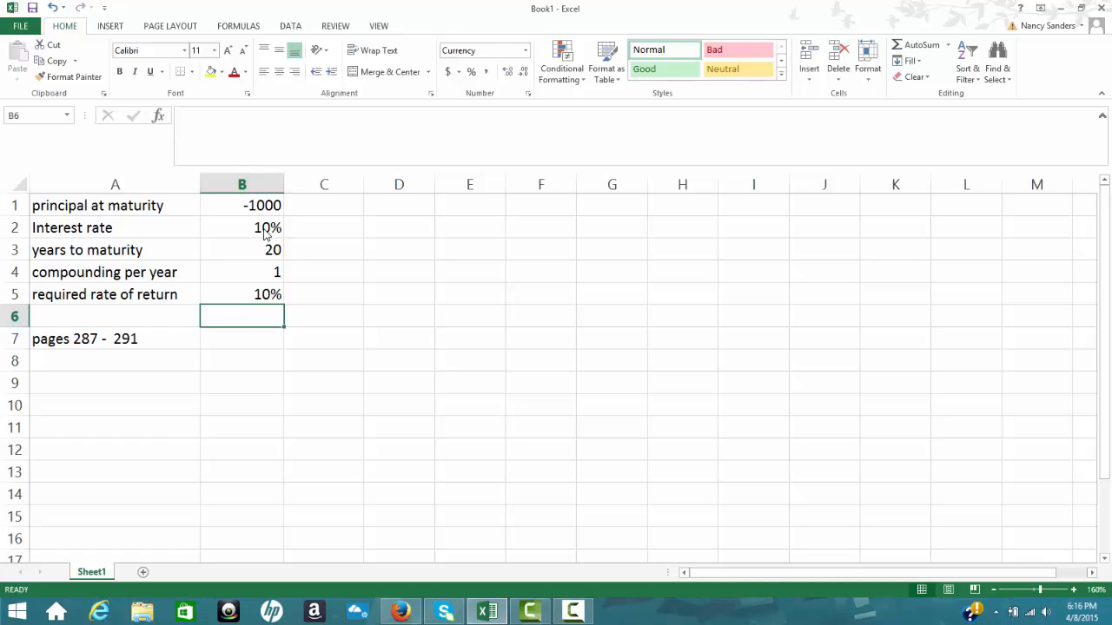
{"action": "left_click", "coordinate": [266, 233]}
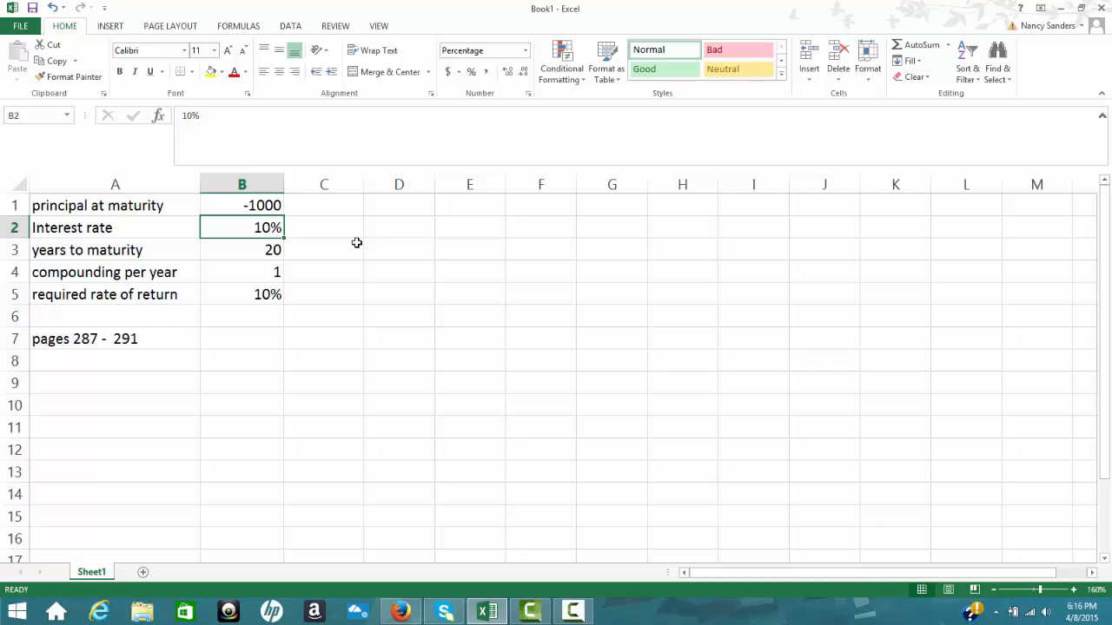
{"action": "left_click", "coordinate": [267, 250]}
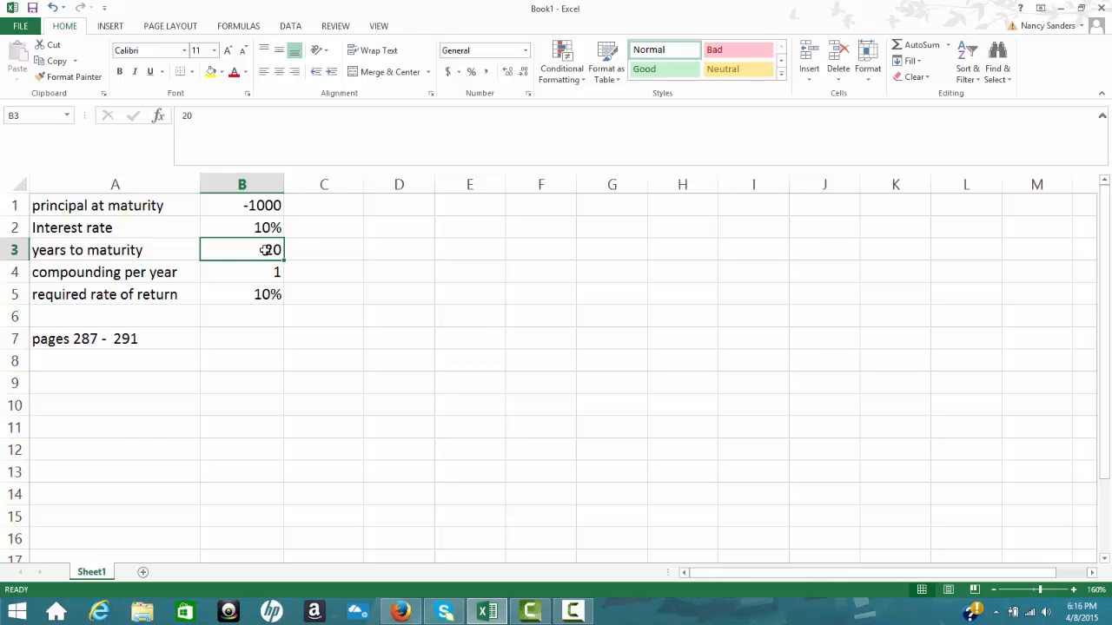
{"action": "left_click", "coordinate": [271, 271]}
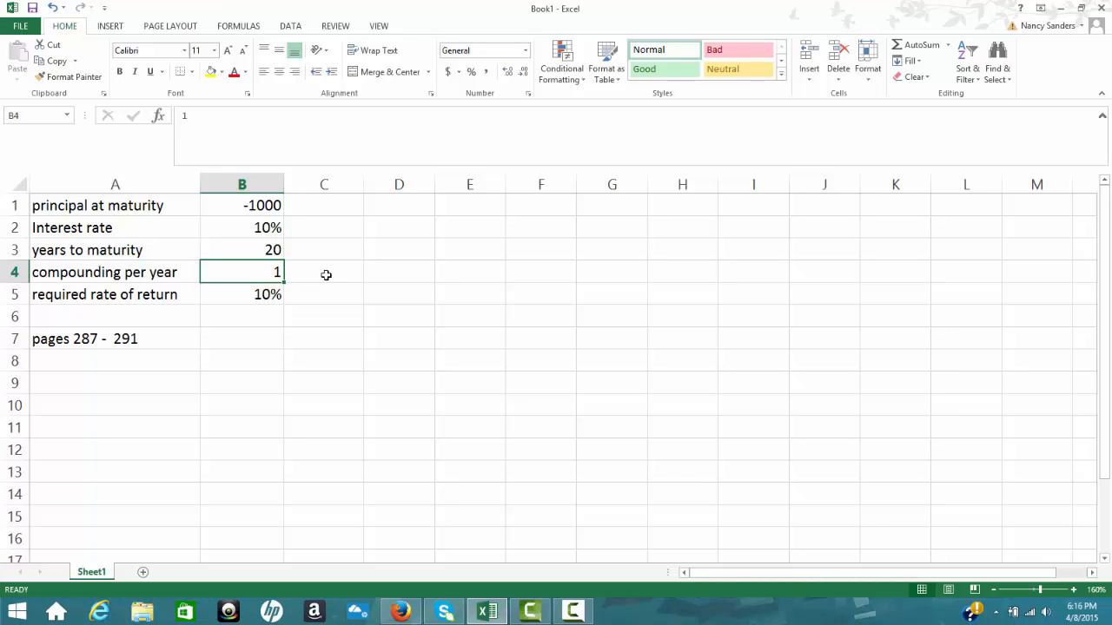
{"action": "left_click", "coordinate": [247, 297]}
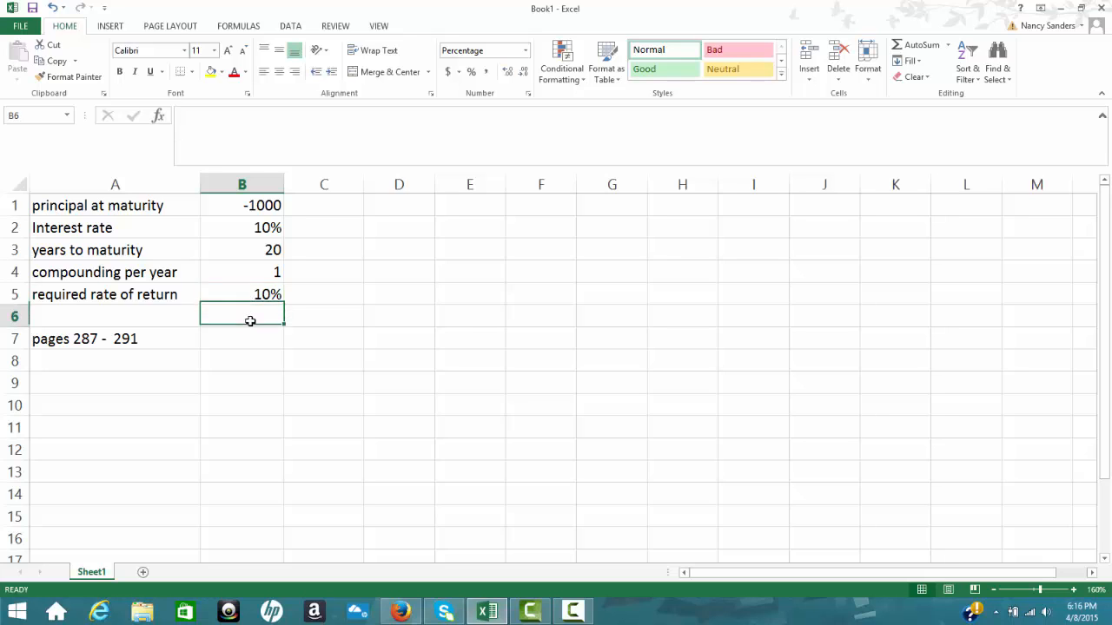
- Insert the PV function in B6 with B5 as the Rate and B3 as the Nper argument
{"action": "left_click", "coordinate": [250, 321]}
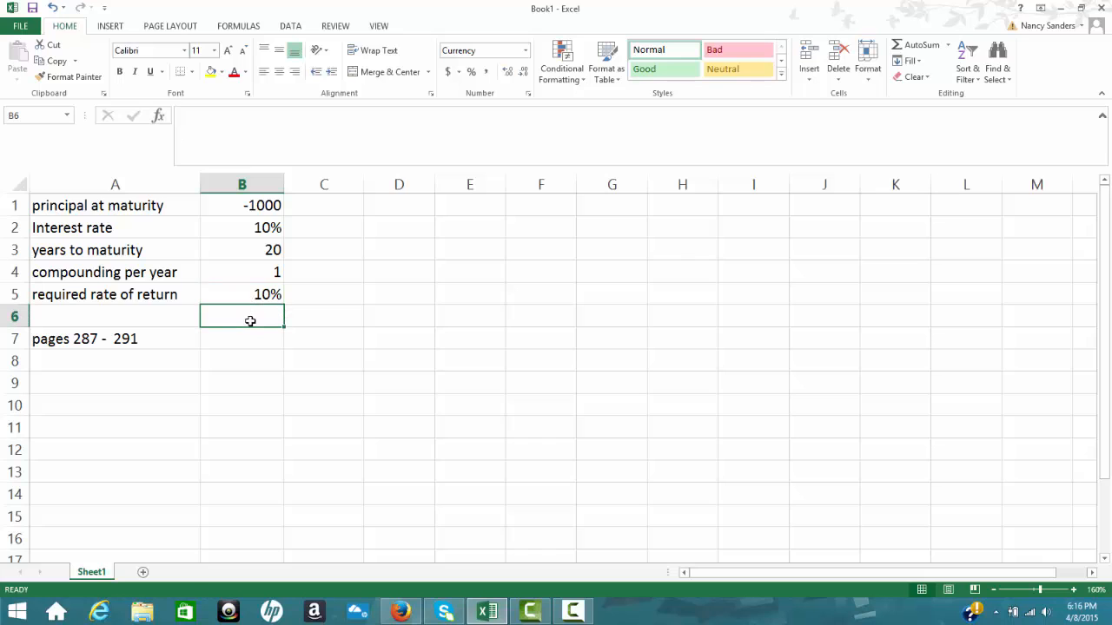
{"action": "left_click", "coordinate": [158, 118]}
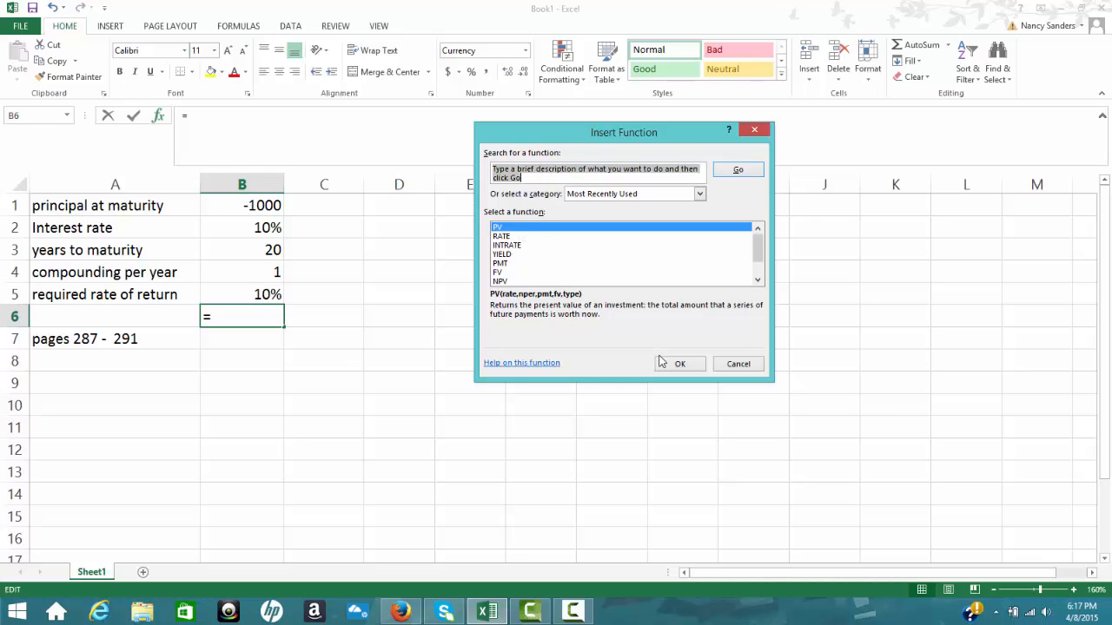
{"action": "left_click", "coordinate": [685, 369]}
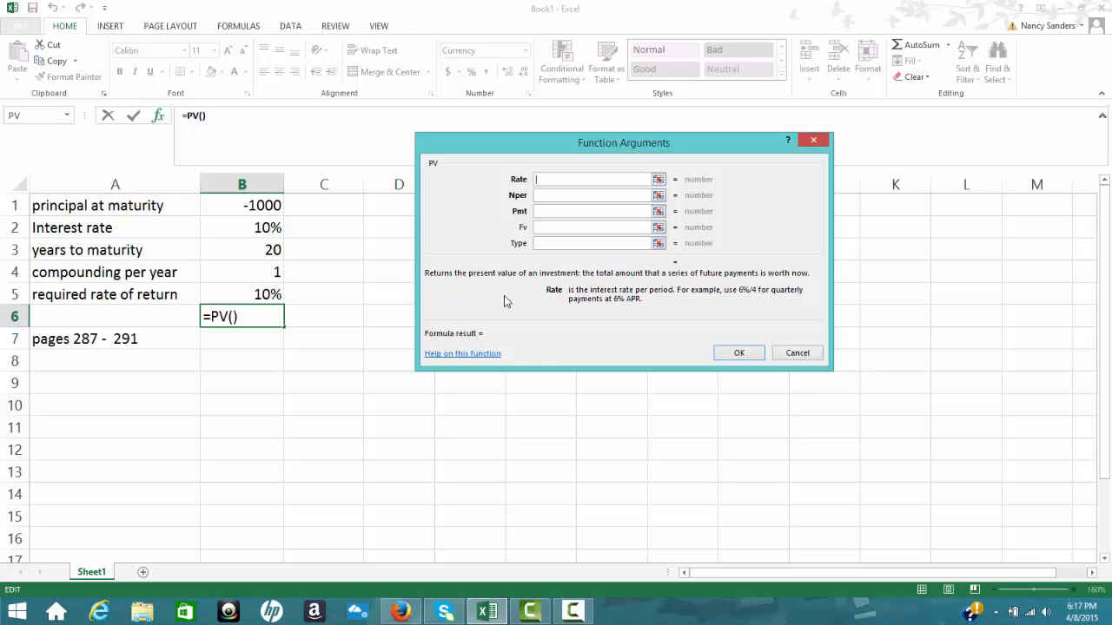
{"action": "left_click", "coordinate": [251, 294]}
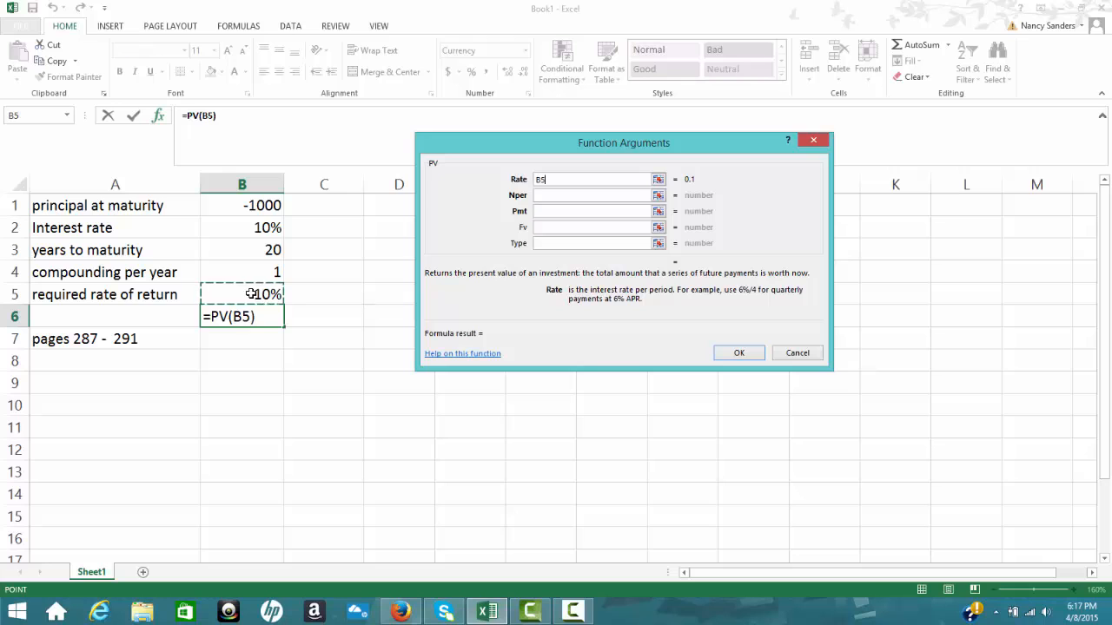
{"action": "left_click", "coordinate": [544, 194]}
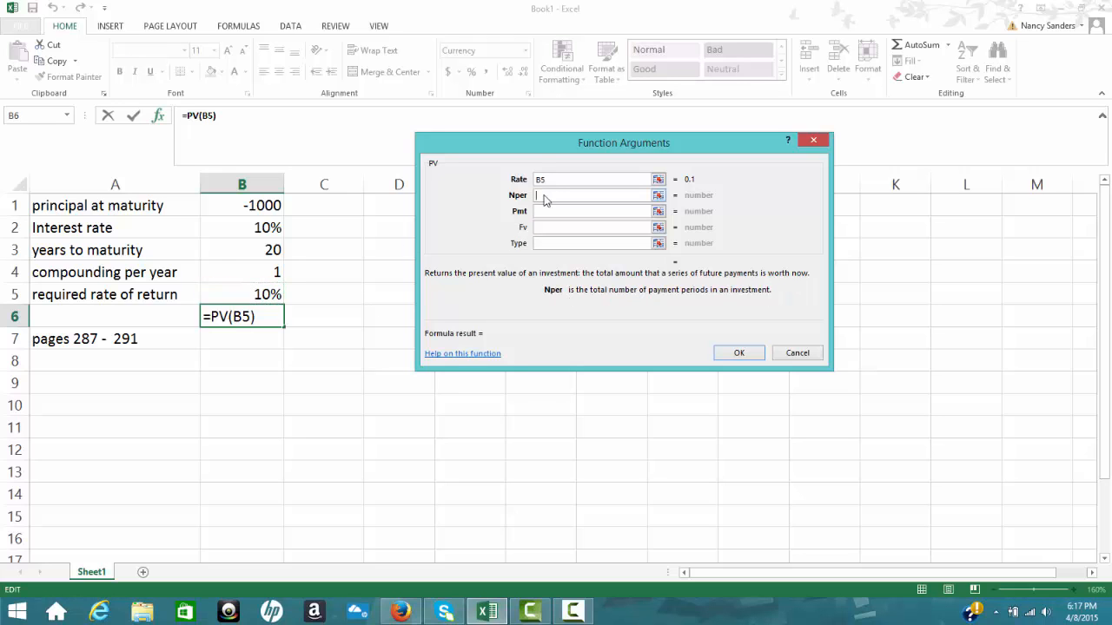
{"action": "left_click", "coordinate": [240, 249]}
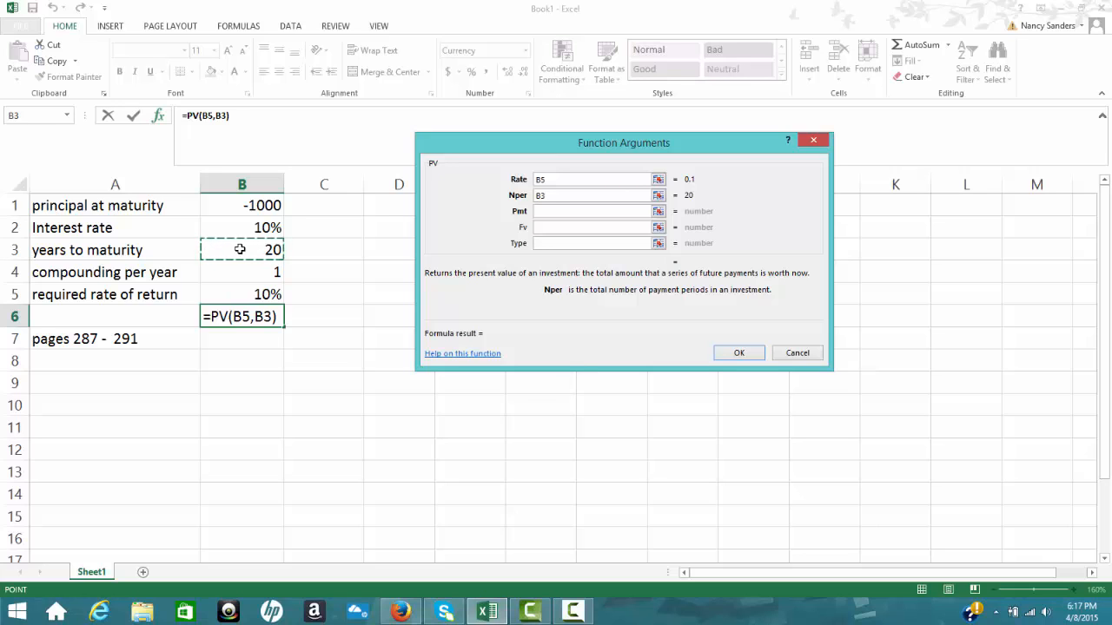
- Complete the PV function in B6 with Pmt as B1*B2 and Fv as B1
{"action": "left_click", "coordinate": [545, 213]}
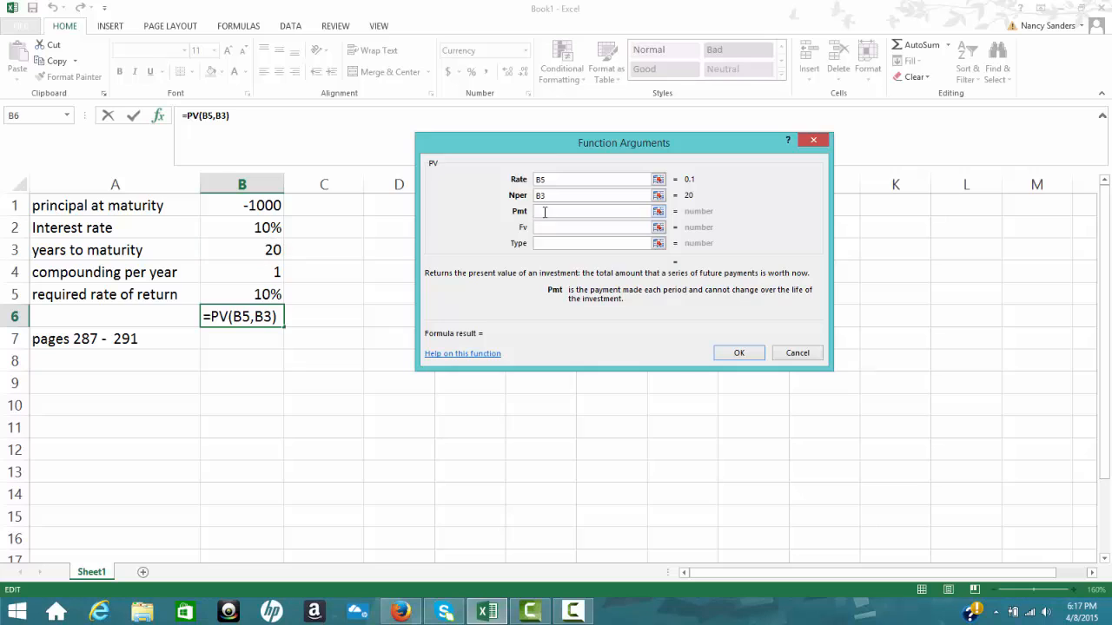
{"action": "left_click", "coordinate": [264, 206]}
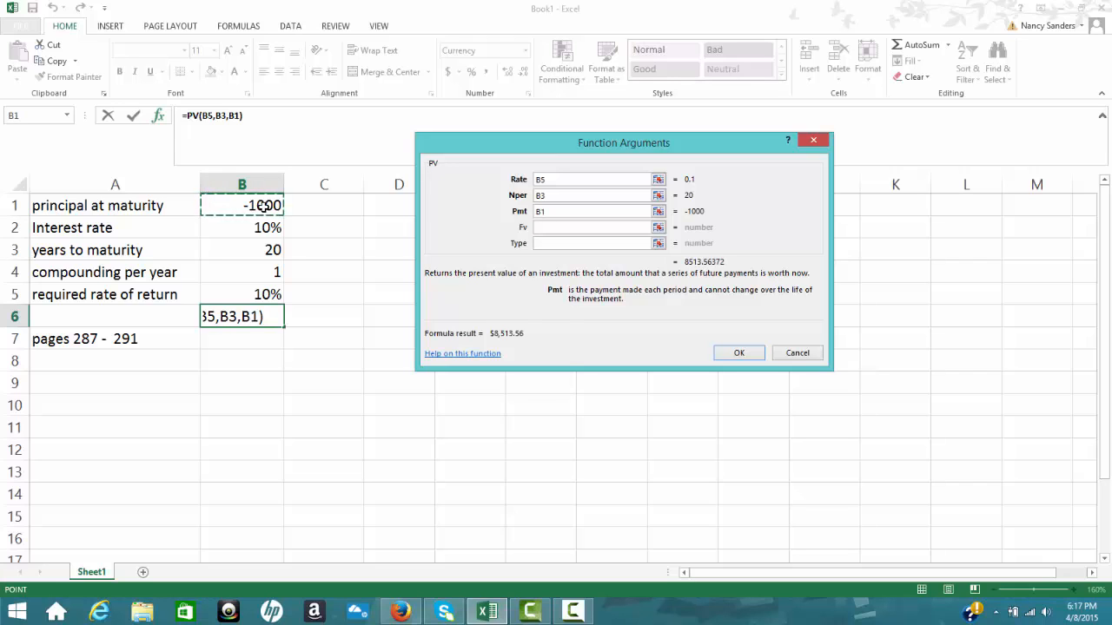
{"action": "type", "text": "*"}
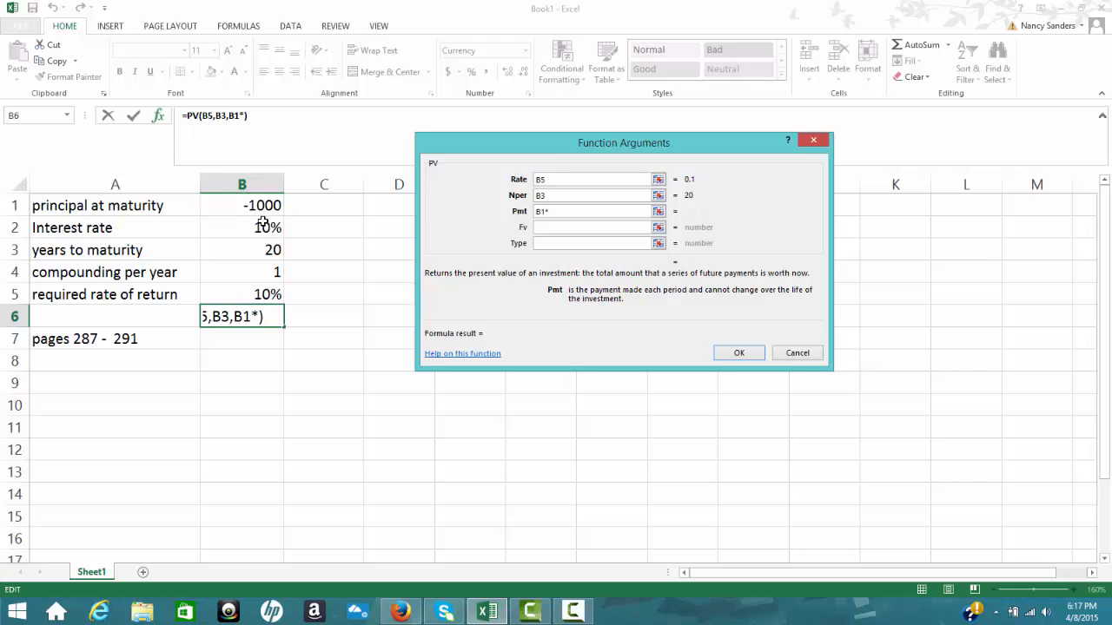
{"action": "left_click", "coordinate": [262, 228]}
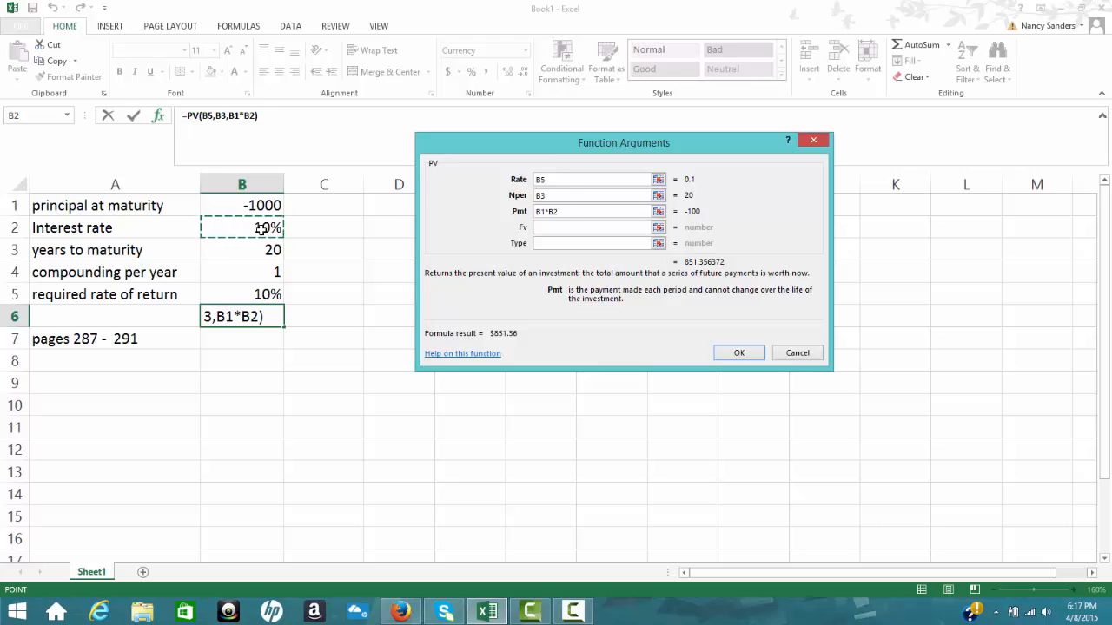
{"action": "left_click", "coordinate": [545, 229]}
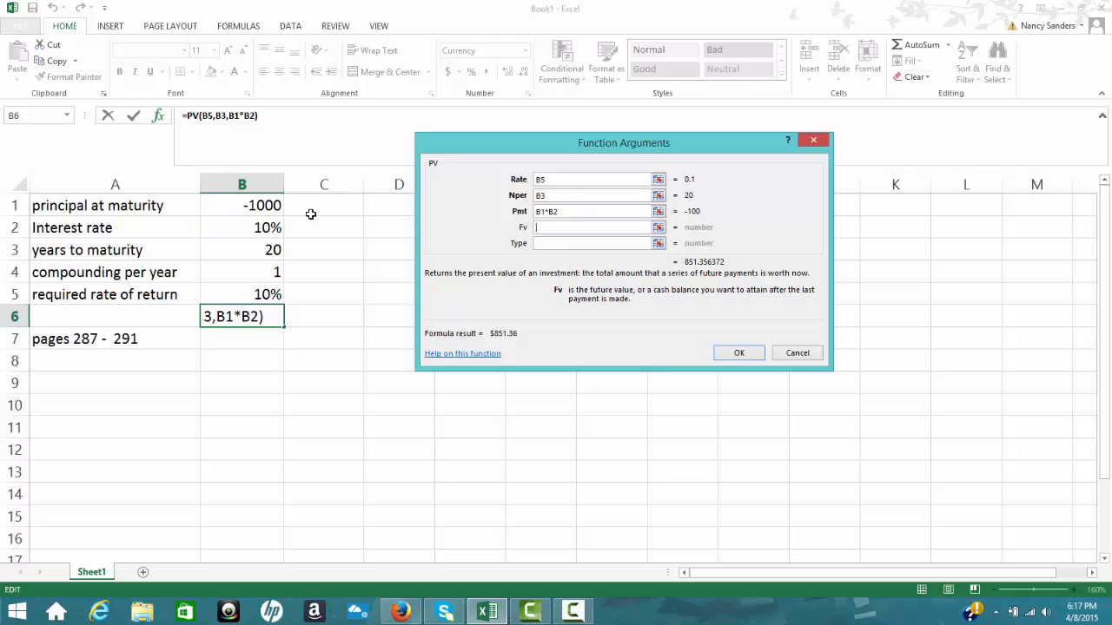
{"action": "left_click", "coordinate": [268, 205]}
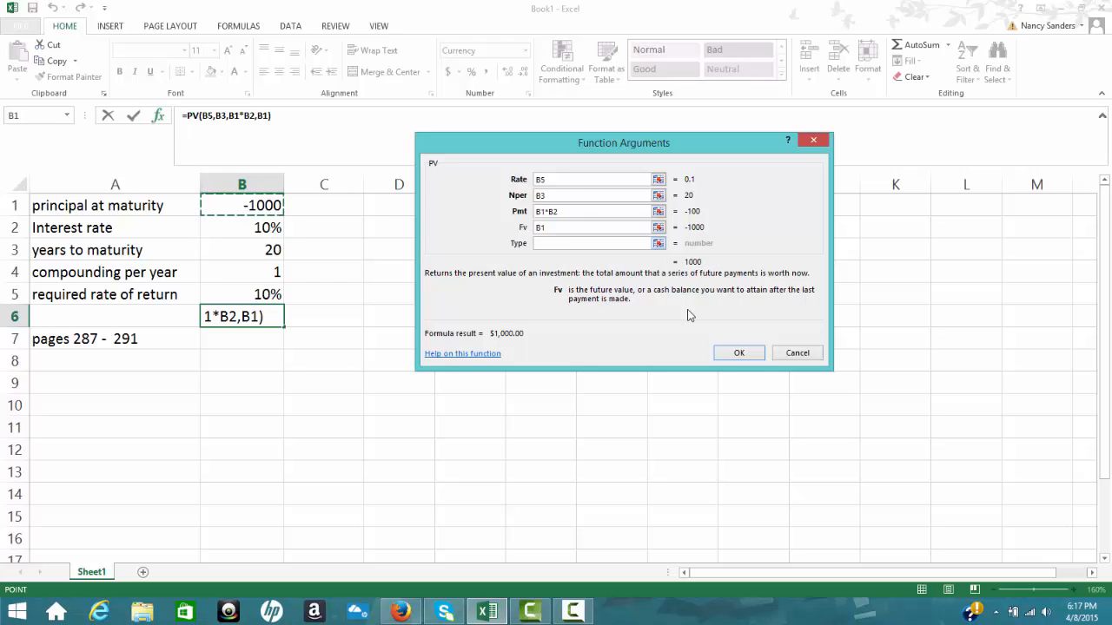
{"action": "left_click", "coordinate": [739, 353]}
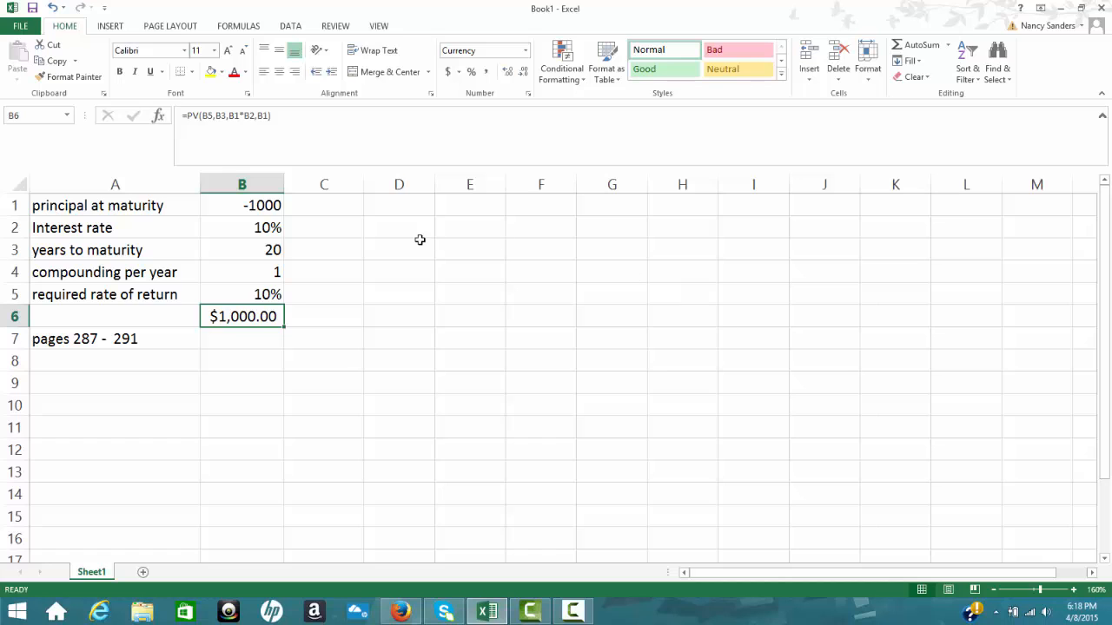
- Fill the inputs in B1:B5 across to column C and set the required rate of return in C5 to 8%
{"action": "left_click_drag", "start_coordinate": [265, 205], "coordinate": [273, 290]}
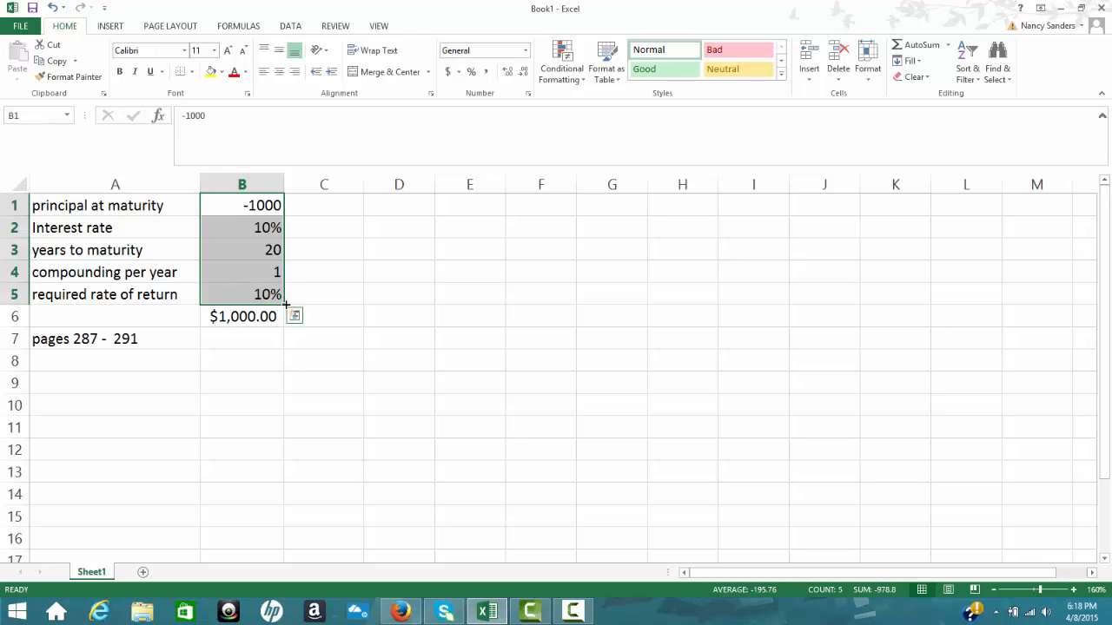
{"action": "left_click_drag", "start_coordinate": [286, 304], "coordinate": [347, 310]}
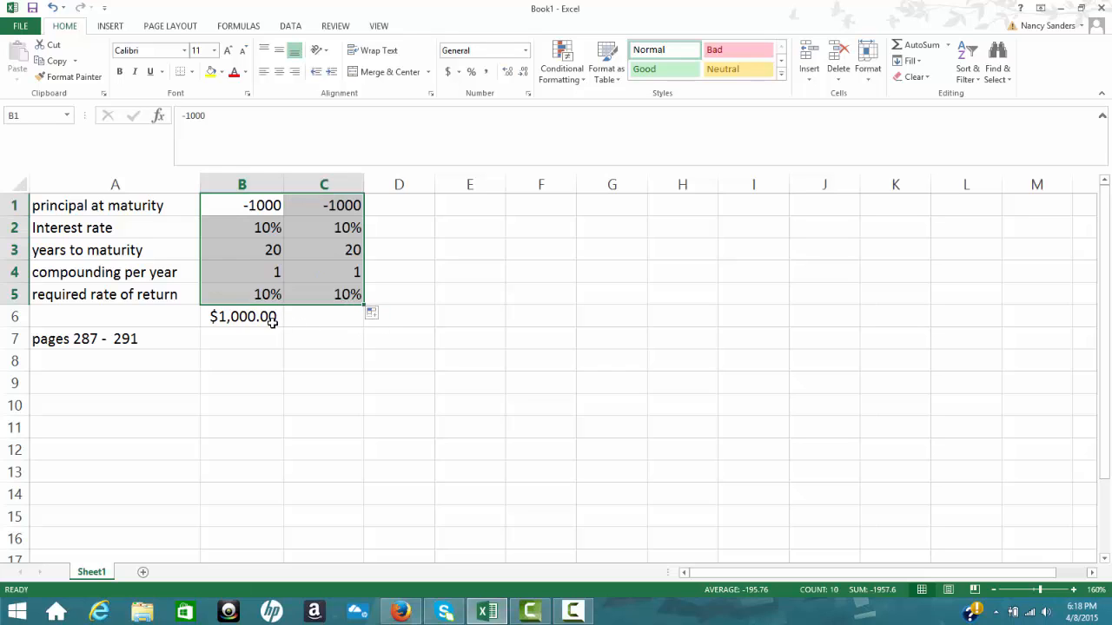
{"action": "left_click", "coordinate": [323, 295]}
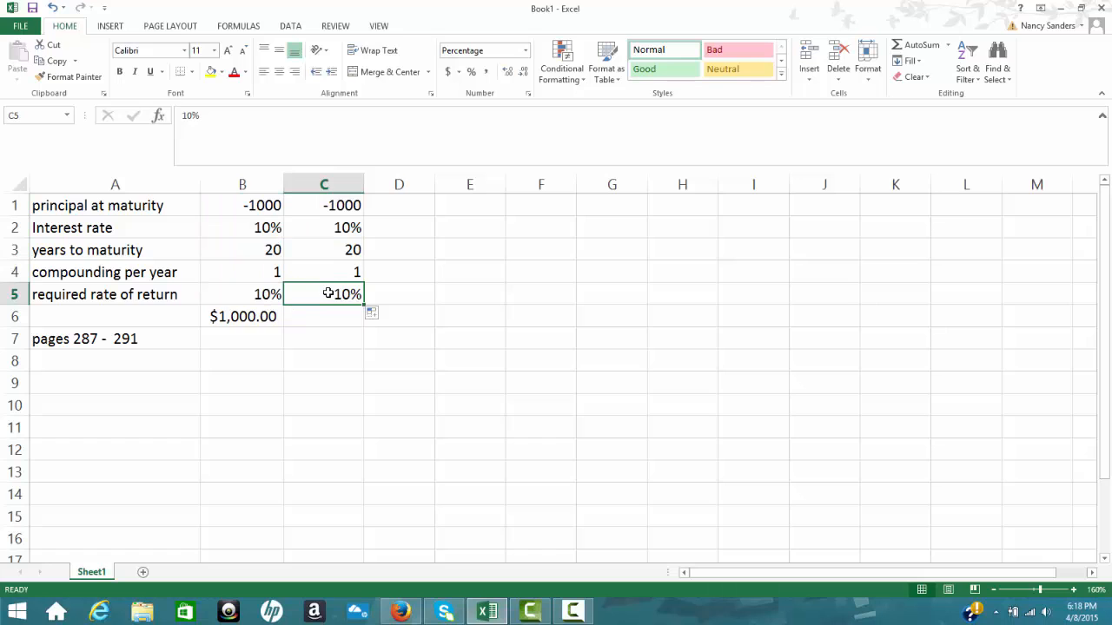
{"action": "type", "text": "8"}
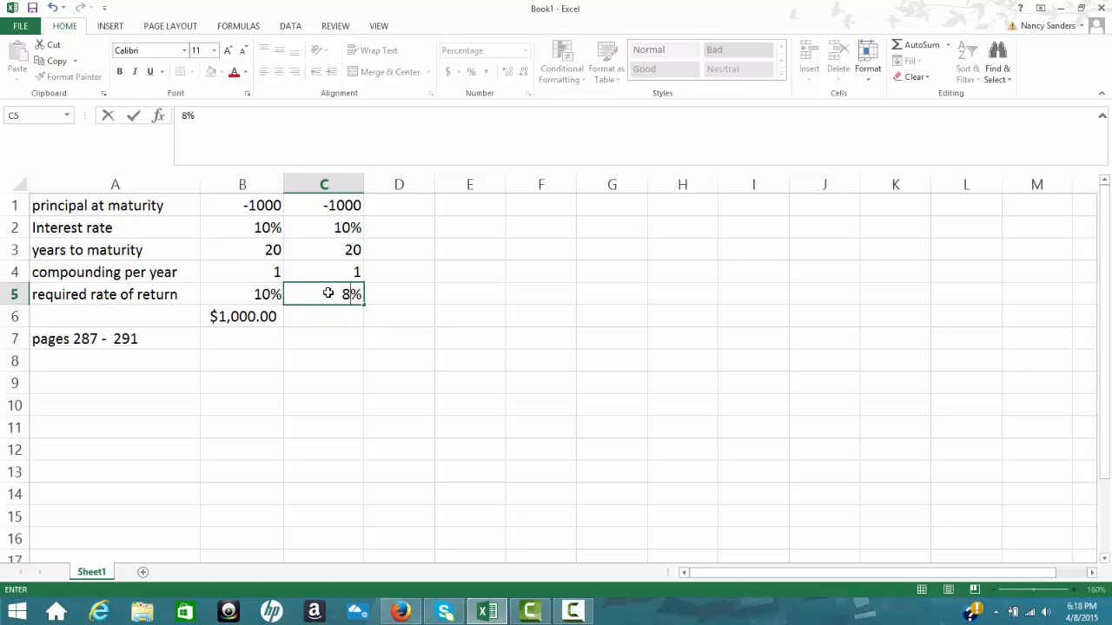
{"action": "key", "text": "Return"}
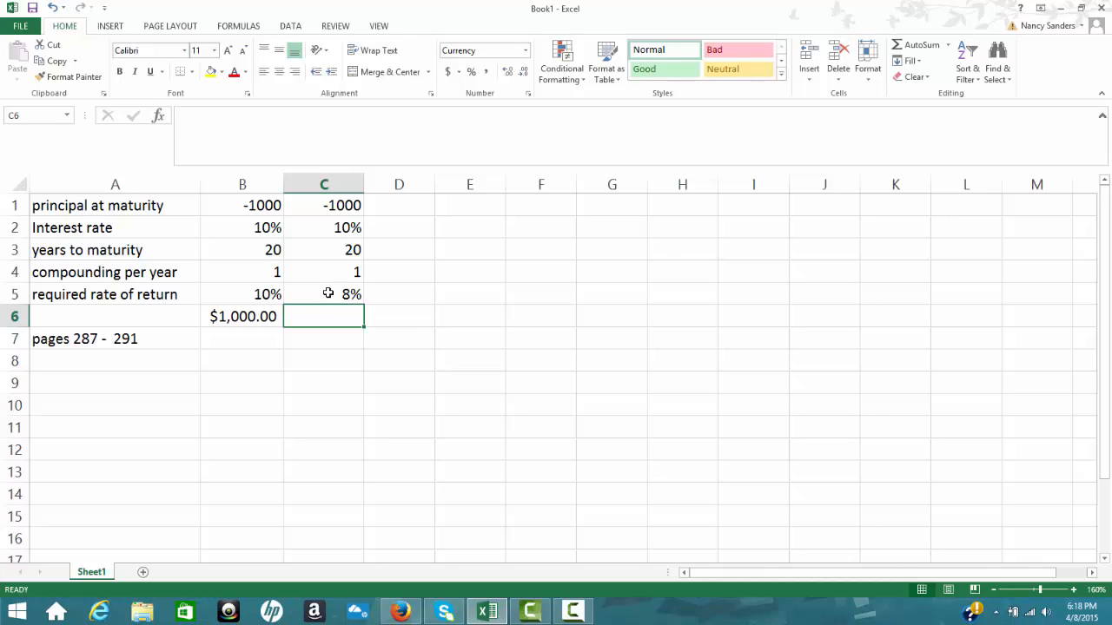
- Fill the present value formula from B6 into C6 and review its function arguments
{"action": "left_click", "coordinate": [263, 316]}
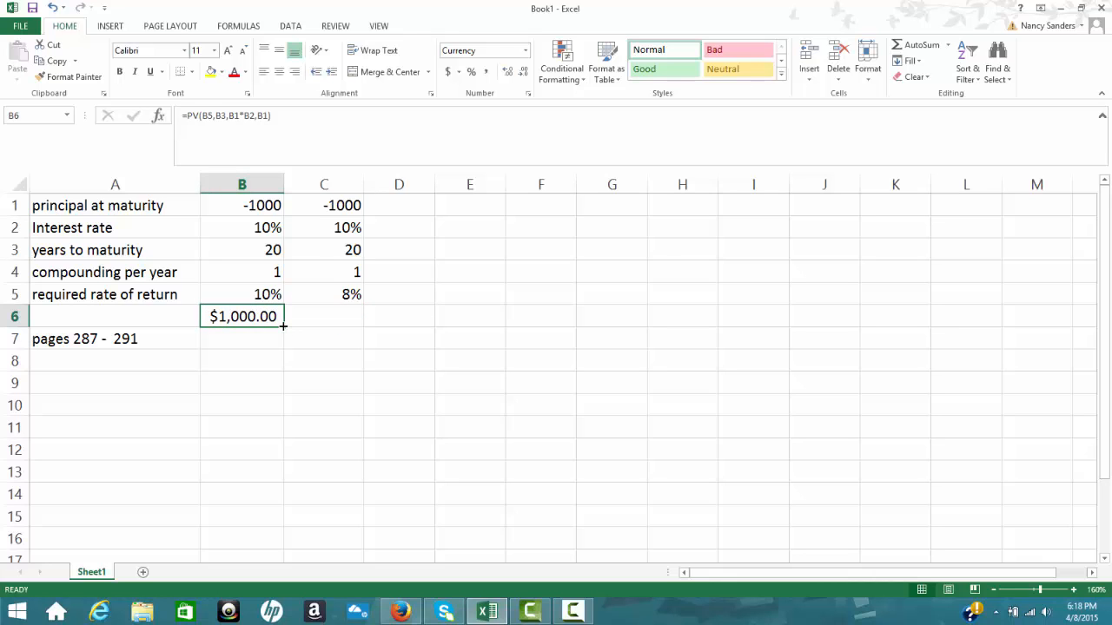
{"action": "left_click_drag", "start_coordinate": [284, 326], "coordinate": [365, 326]}
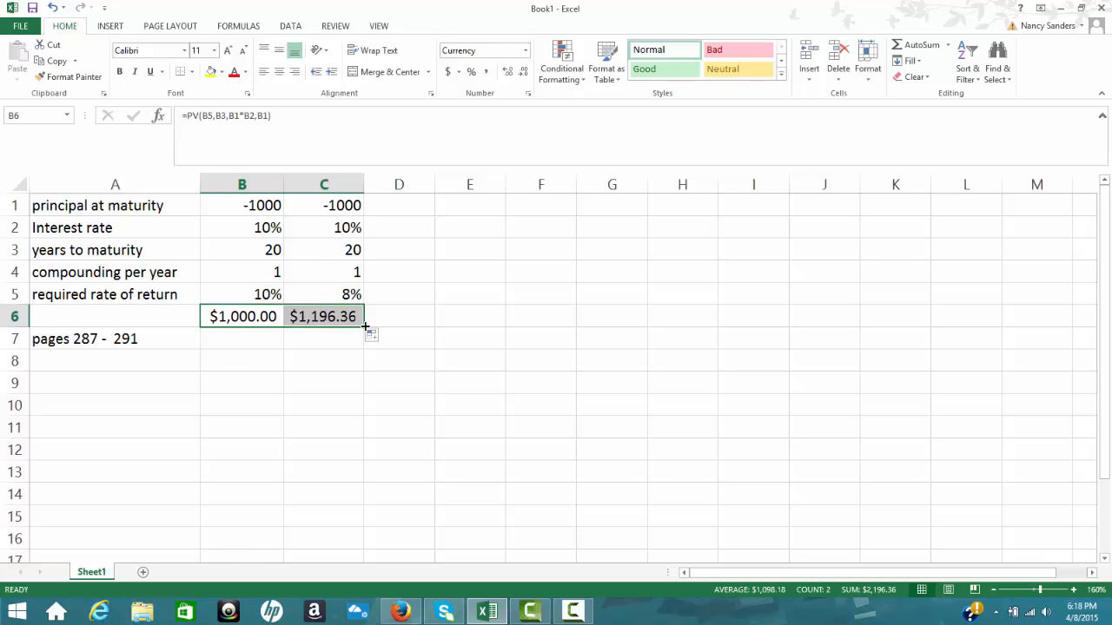
{"action": "left_click", "coordinate": [219, 319]}
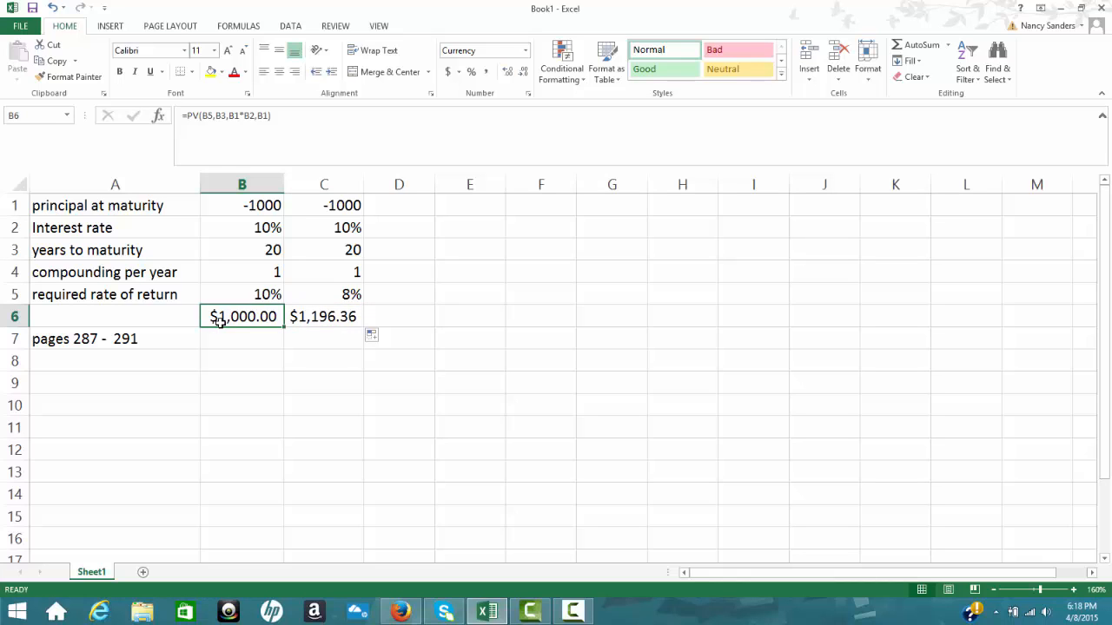
{"action": "left_click", "coordinate": [354, 318]}
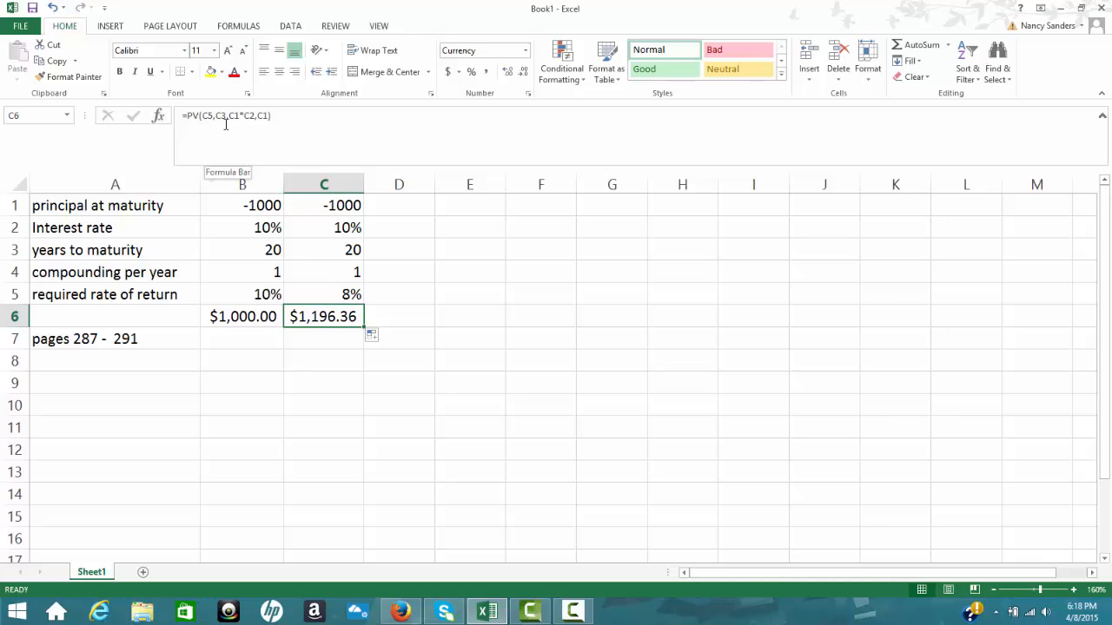
{"action": "left_click", "coordinate": [159, 115]}
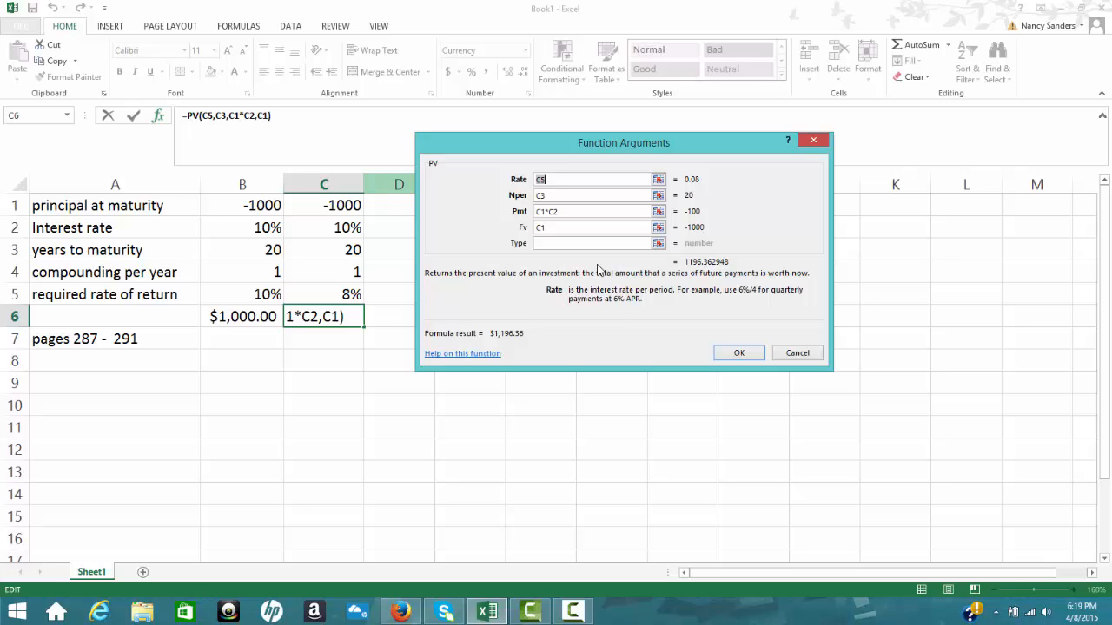
{"action": "left_click", "coordinate": [738, 353]}
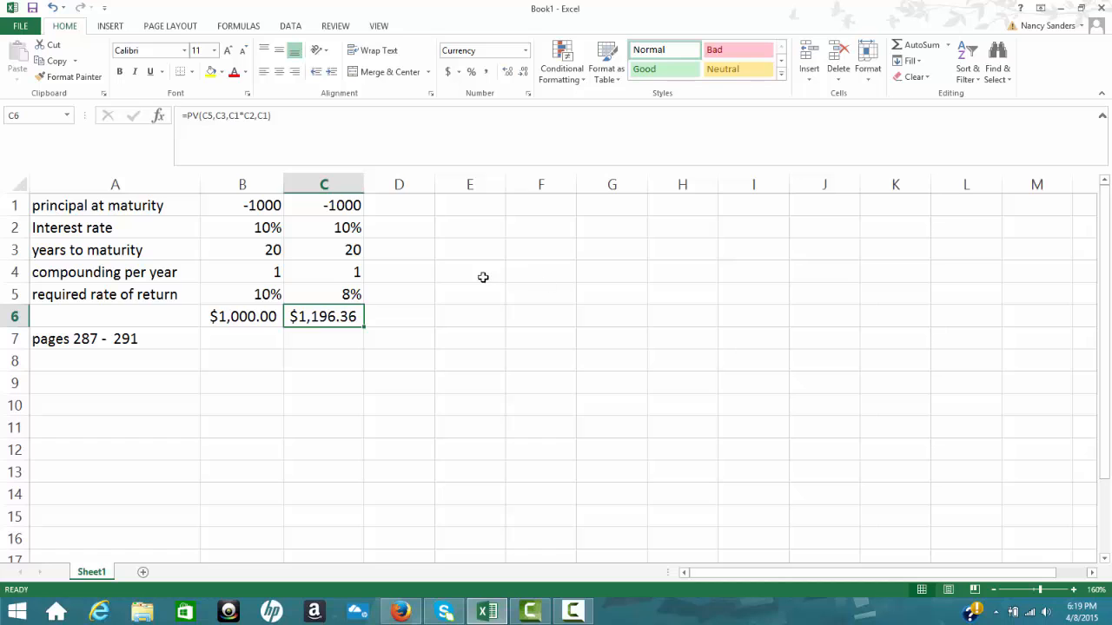
- Fill the inputs in C1:C5 across to column D
{"action": "left_click_drag", "start_coordinate": [352, 205], "coordinate": [417, 310]}
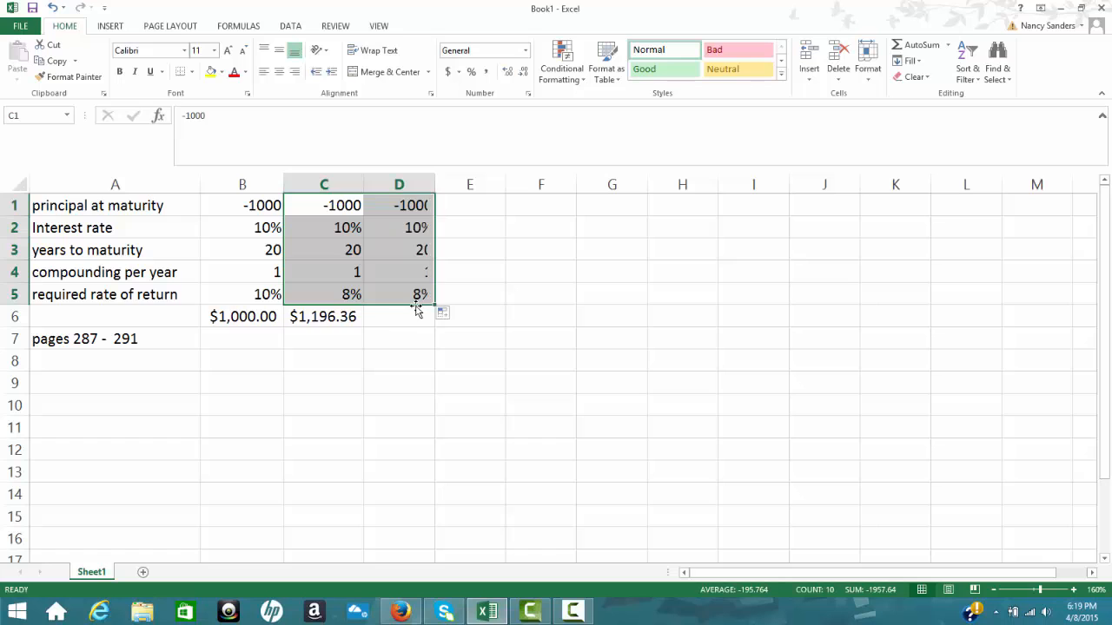
{"action": "left_click", "coordinate": [405, 249]}
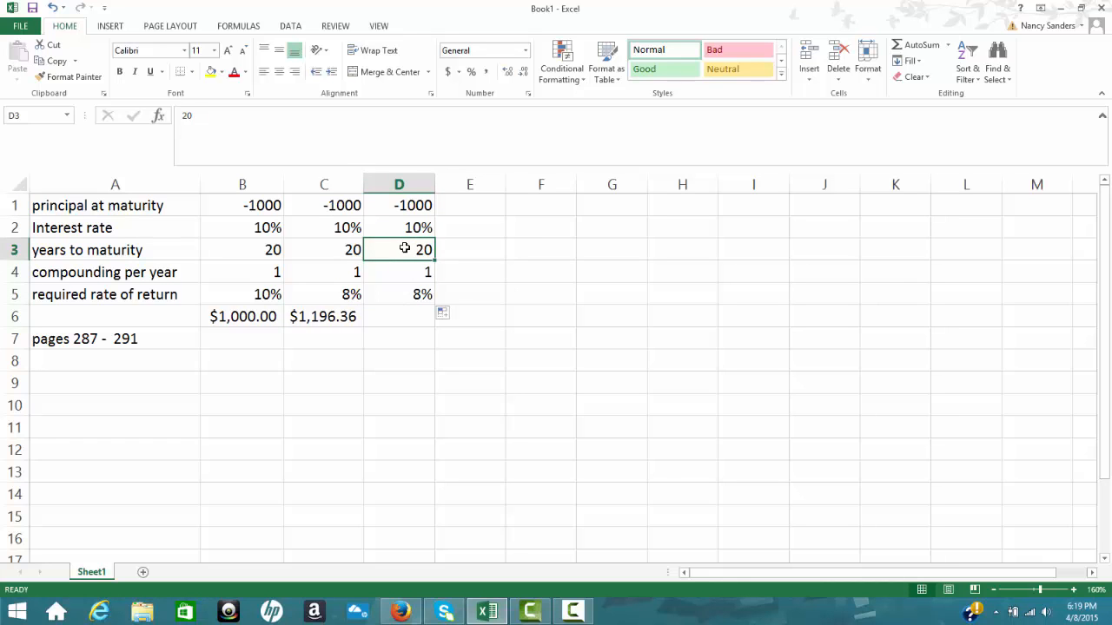
{"action": "type", "text": "10"}
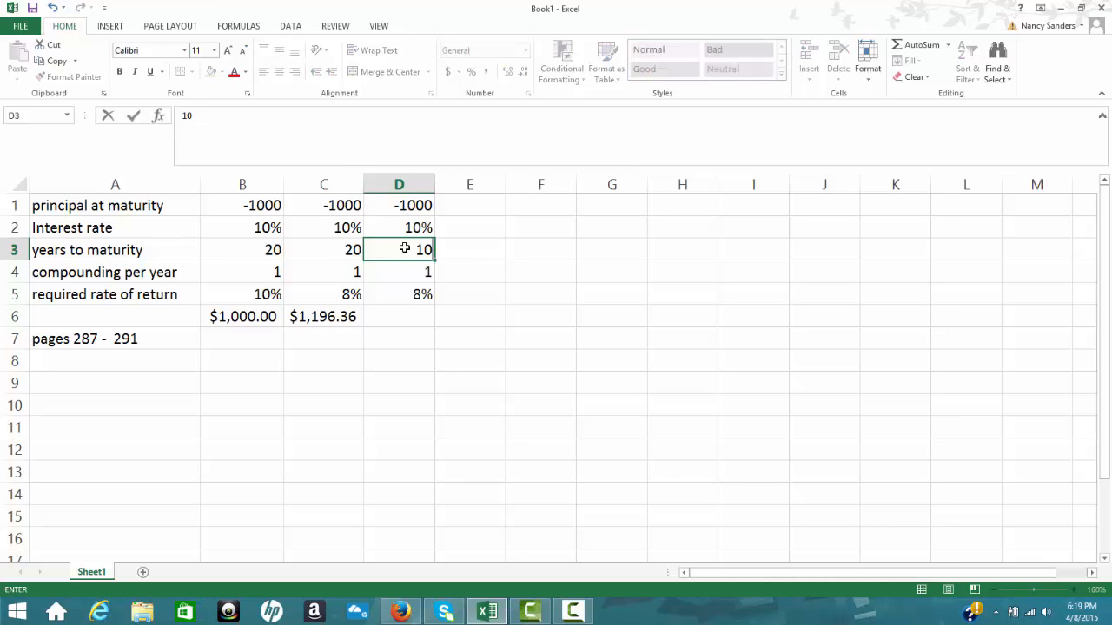
{"action": "key", "text": "BackSpace"}
{"action": "key", "text": "BackSpace"}
{"action": "type", "text": "20"}
- Set the compounding per year in D4 to 4
{"action": "left_click", "coordinate": [413, 272]}
{"action": "type", "text": "4"}
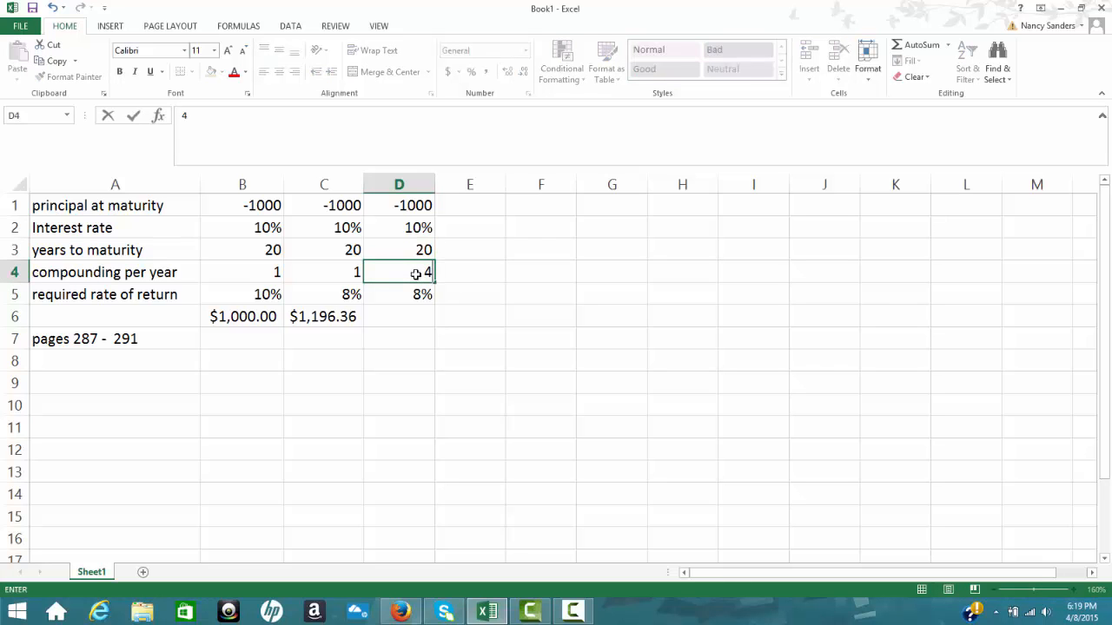
- Start a PV function in D6 and set its rate to the required return divided by compounding per year, D5/D4
{"action": "left_click", "coordinate": [407, 318]}
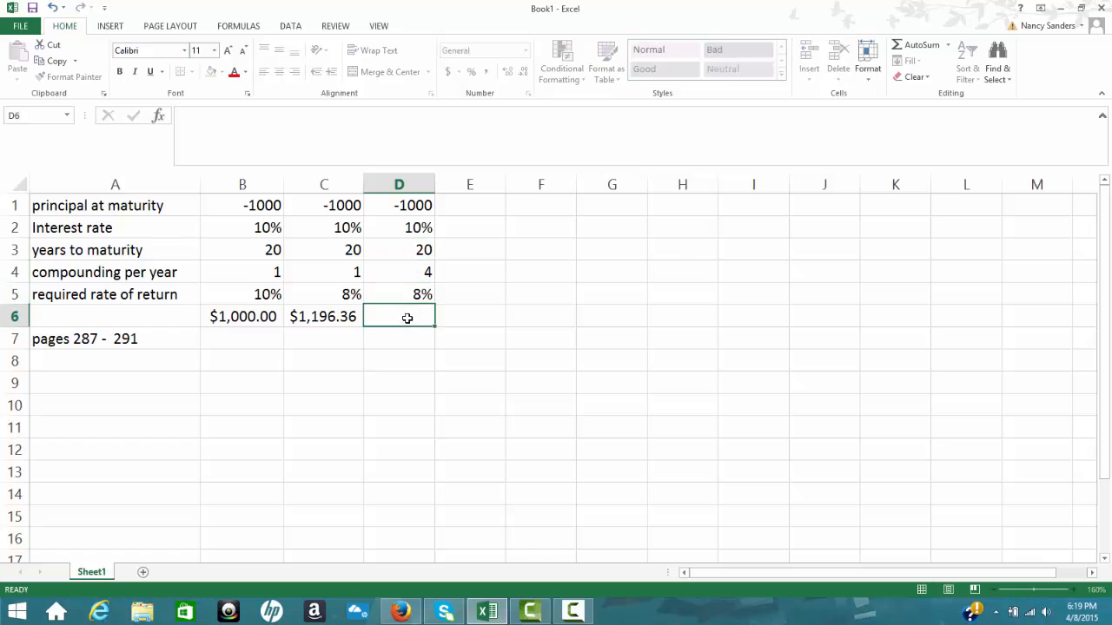
{"action": "left_click", "coordinate": [159, 118]}
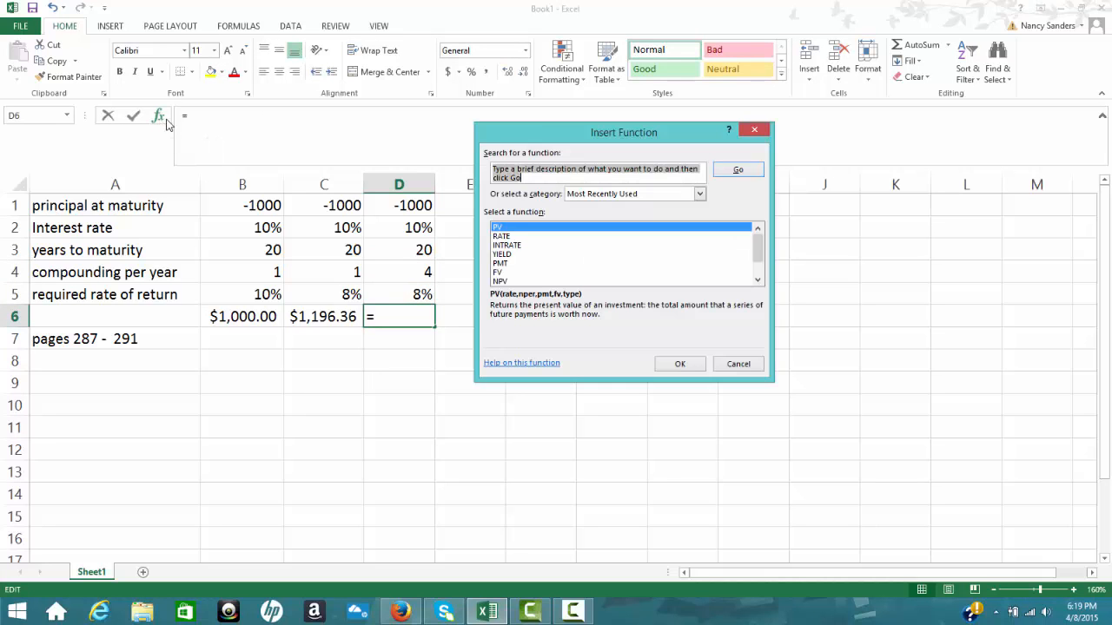
{"action": "left_click", "coordinate": [690, 363]}
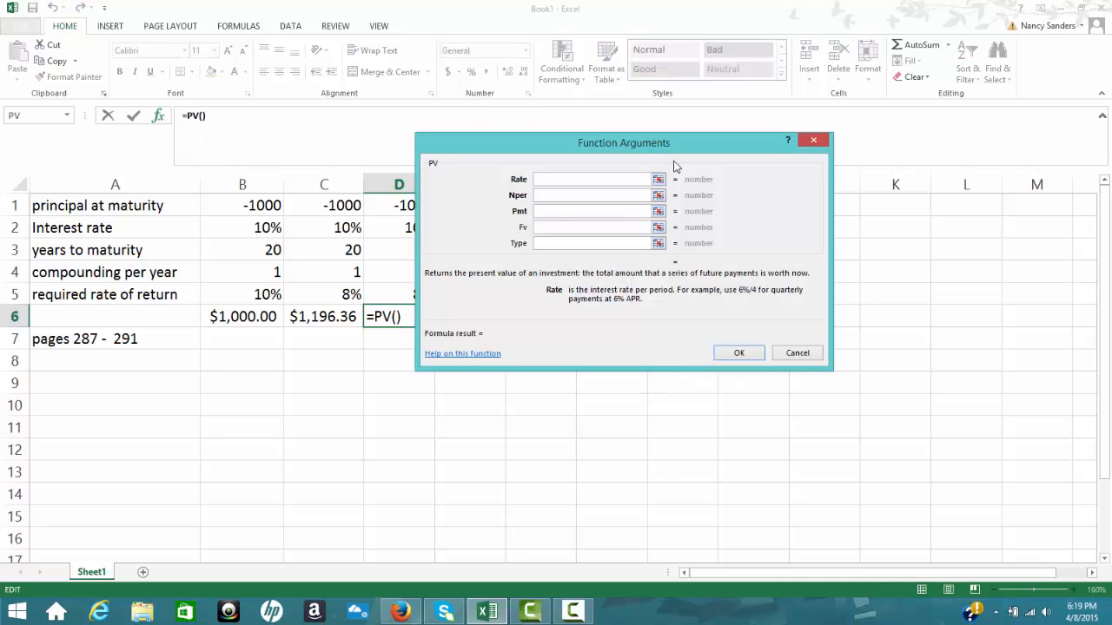
{"action": "left_click_drag", "start_coordinate": [673, 157], "coordinate": [751, 152]}
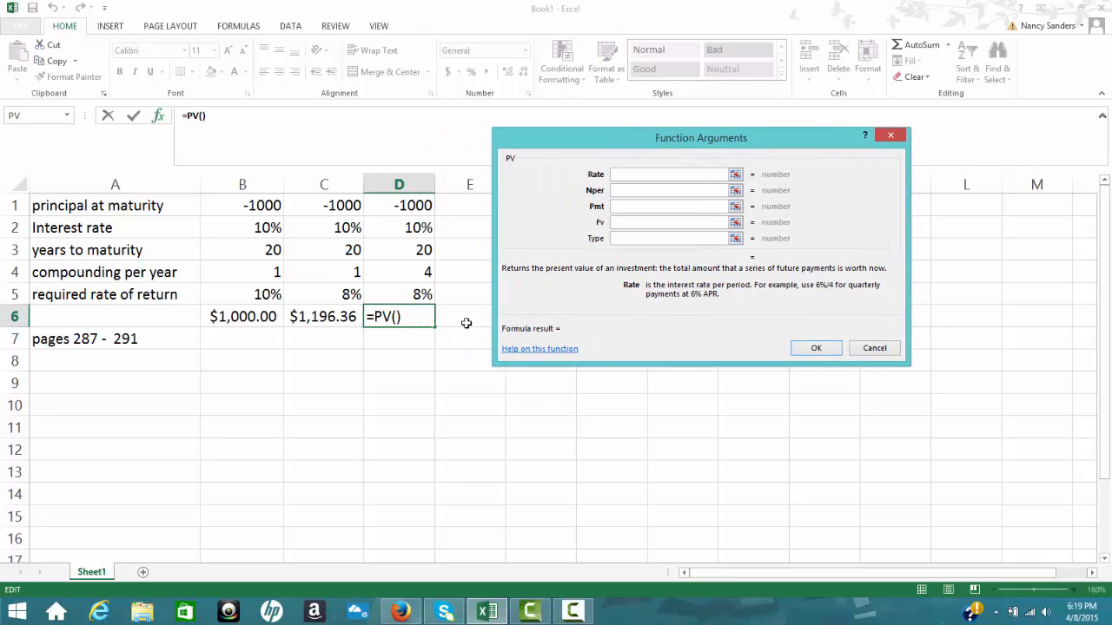
{"action": "left_click", "coordinate": [398, 296]}
{"action": "type", "text": "/"}
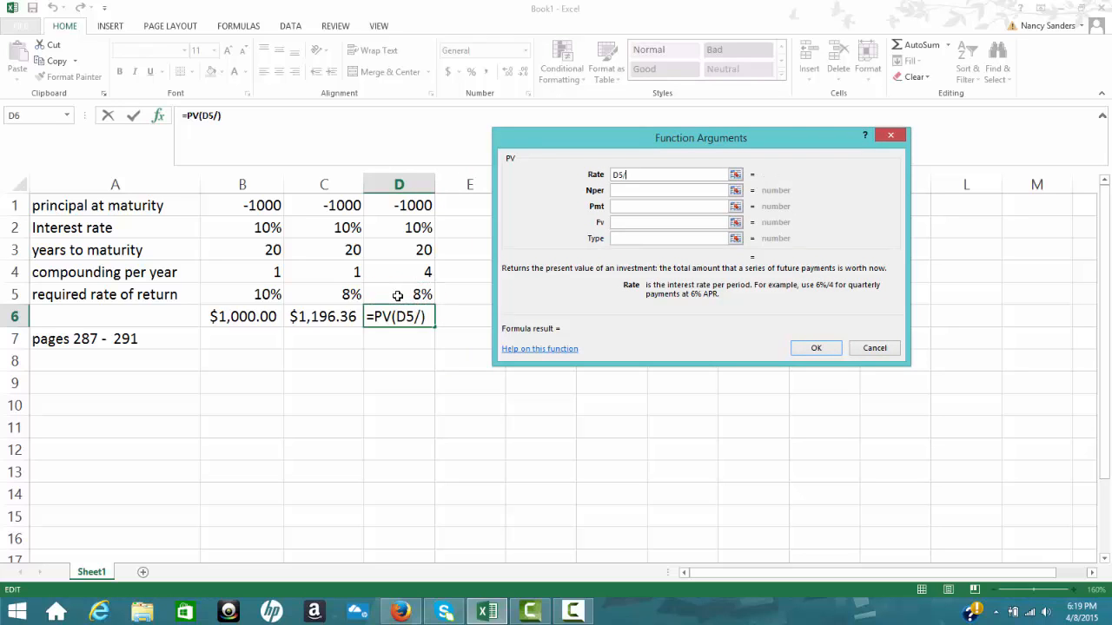
{"action": "left_click", "coordinate": [397, 272]}
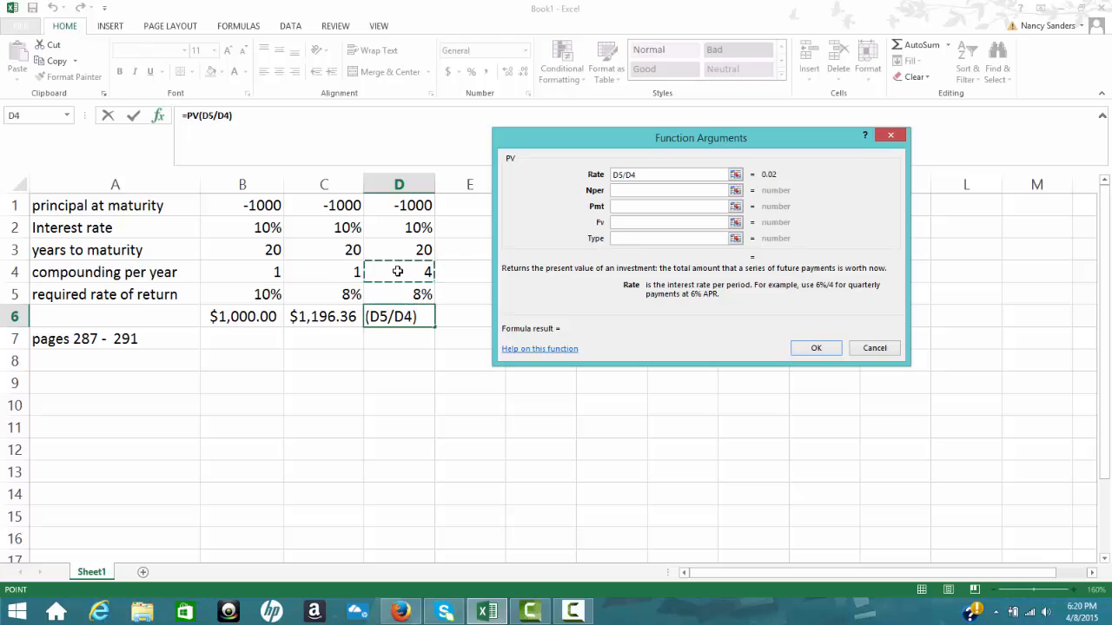
- Set the PV function's number of periods to years to maturity times compounding per year, D3*D4
{"action": "left_click", "coordinate": [618, 192]}
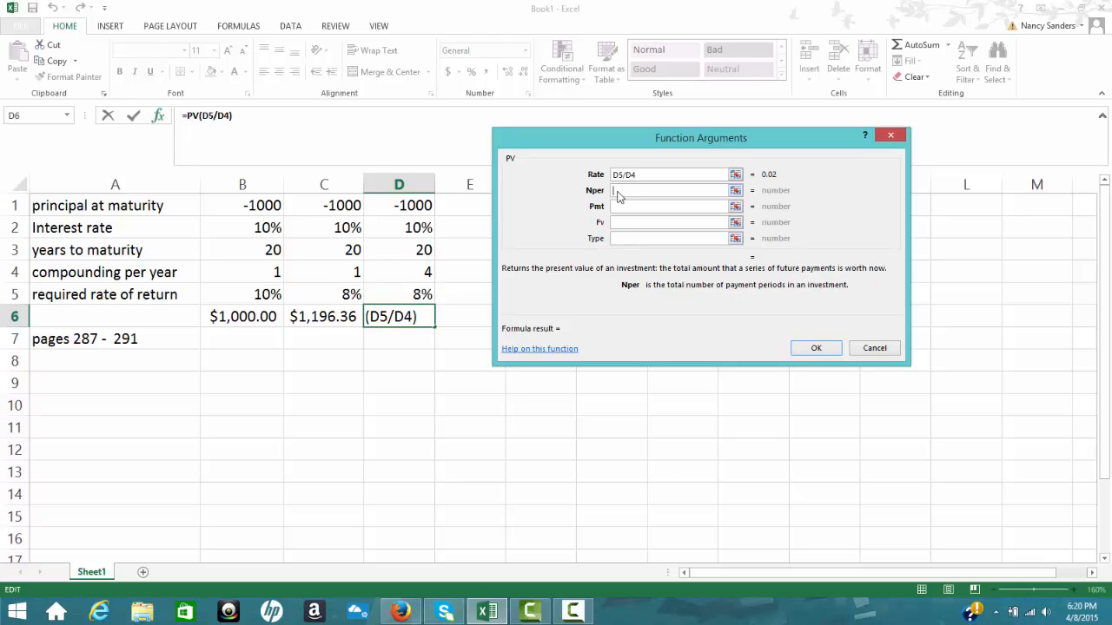
{"action": "left_click", "coordinate": [405, 250]}
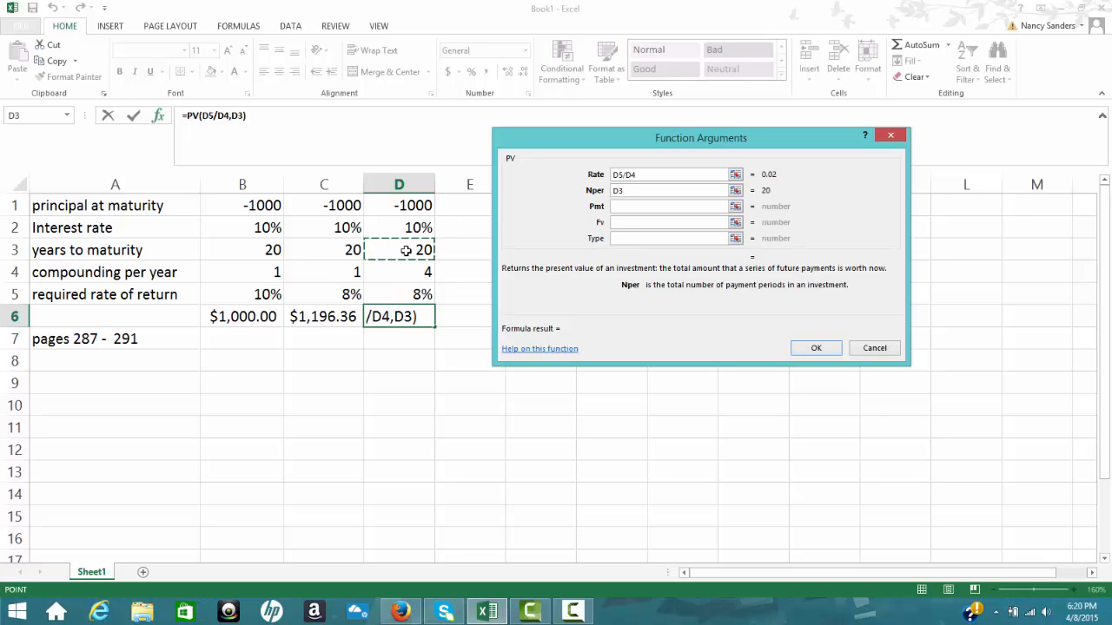
{"action": "type", "text": "*"}
{"action": "left_click", "coordinate": [408, 270]}
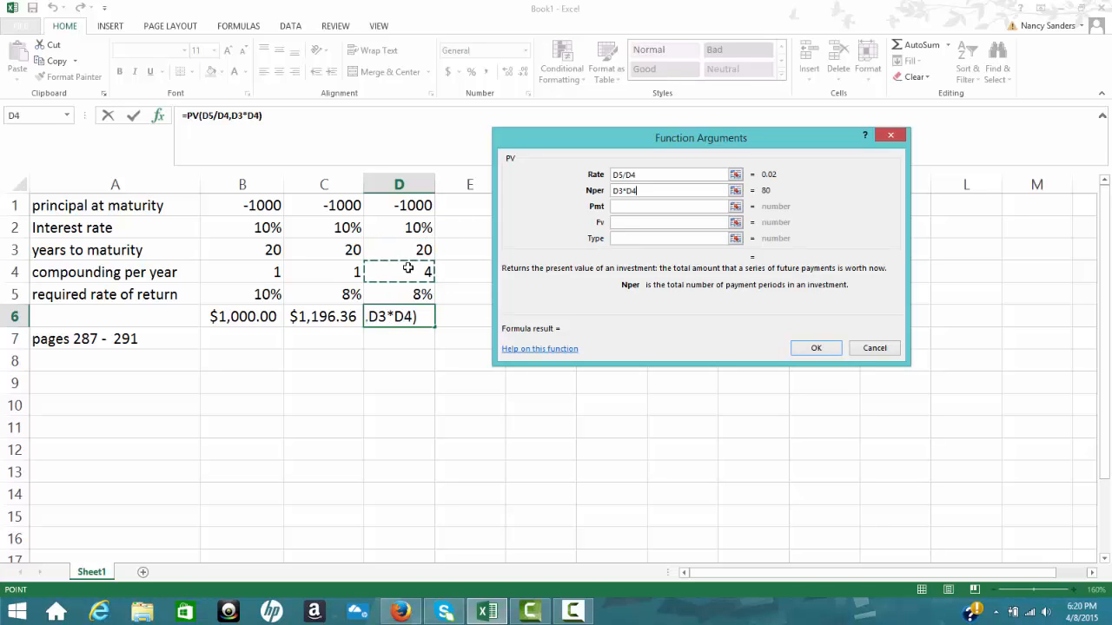
- Set the PV function's payment to principal times interest rate divided by compounding per year, D1*D2/D4
{"action": "left_click", "coordinate": [622, 206]}
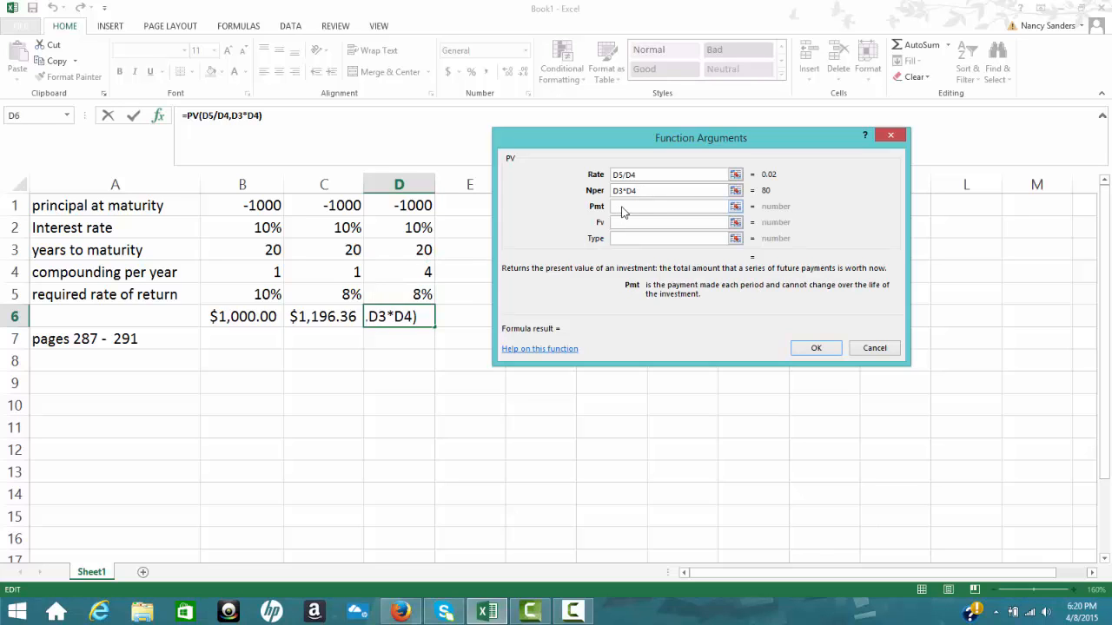
{"action": "left_click", "coordinate": [417, 204]}
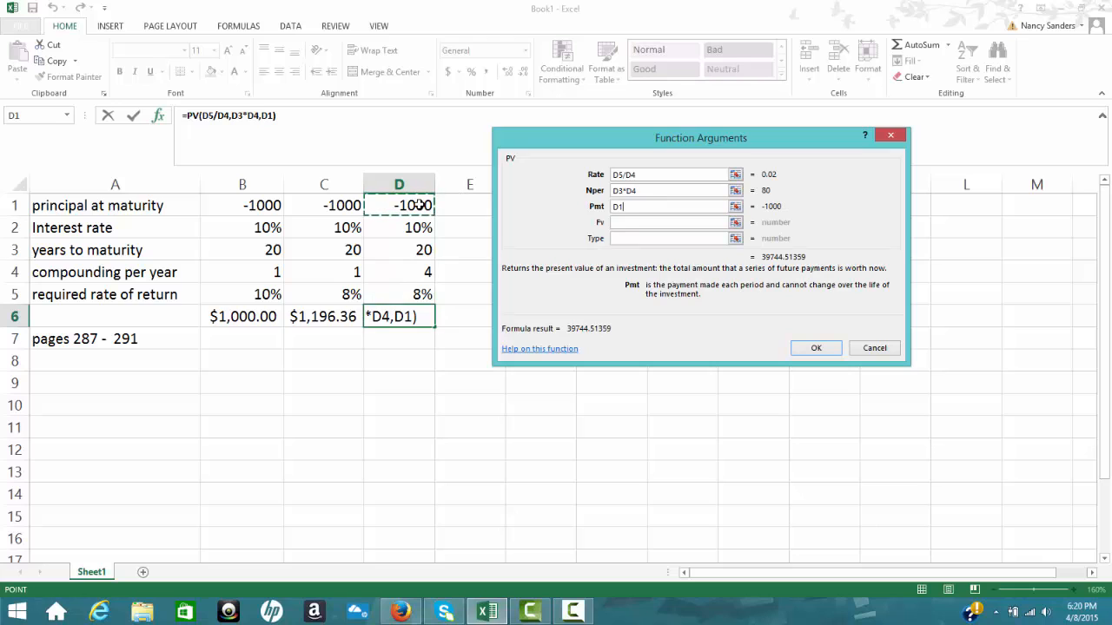
{"action": "type", "text": "*"}
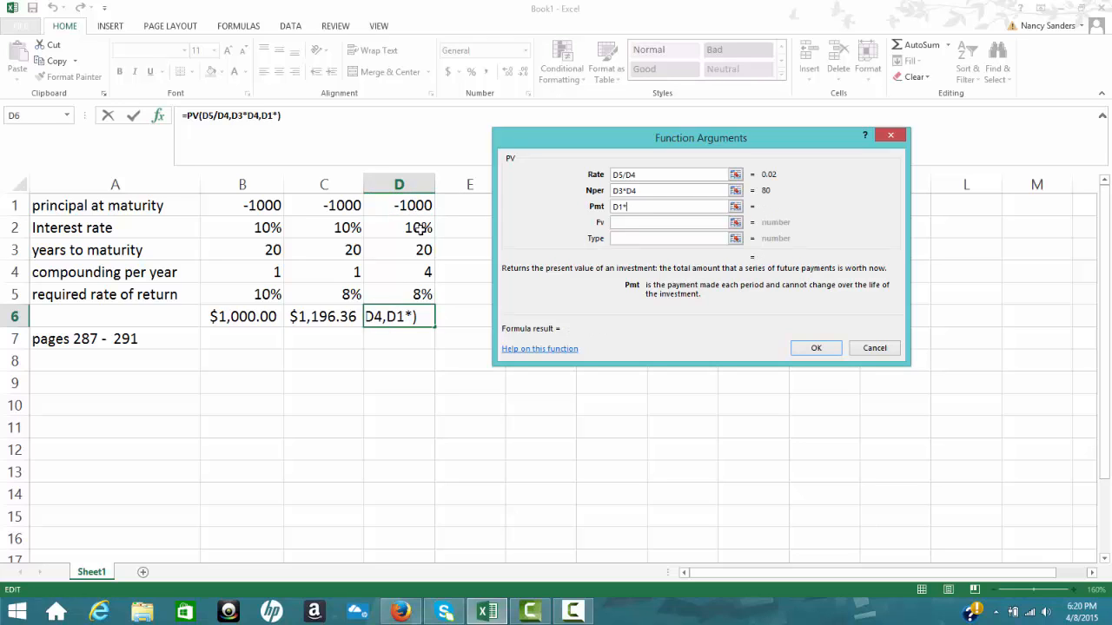
{"action": "left_click", "coordinate": [419, 227]}
{"action": "type", "text": "/"}
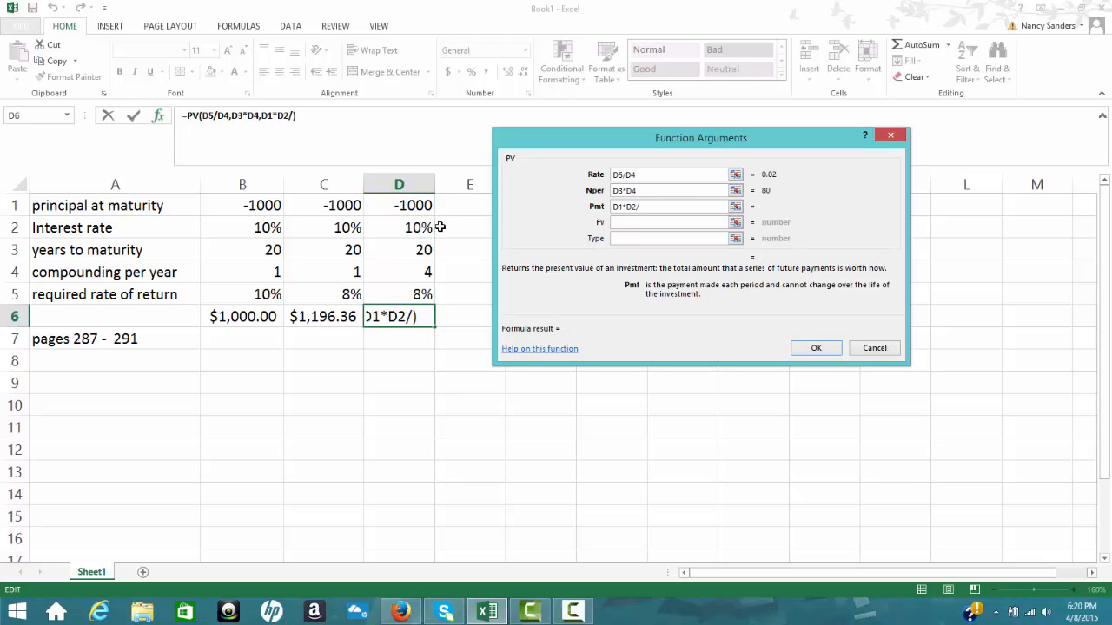
{"action": "left_click", "coordinate": [415, 274]}
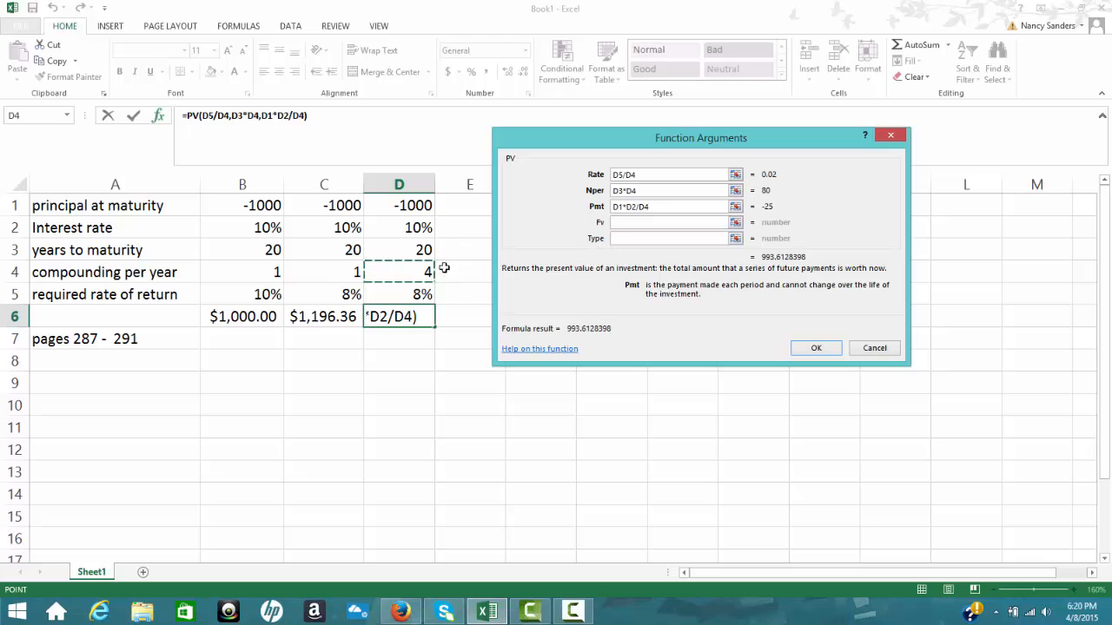
- Set the PV function's future value to the principal in D1 and enter the finished formula in D6
{"action": "left_click", "coordinate": [626, 222]}
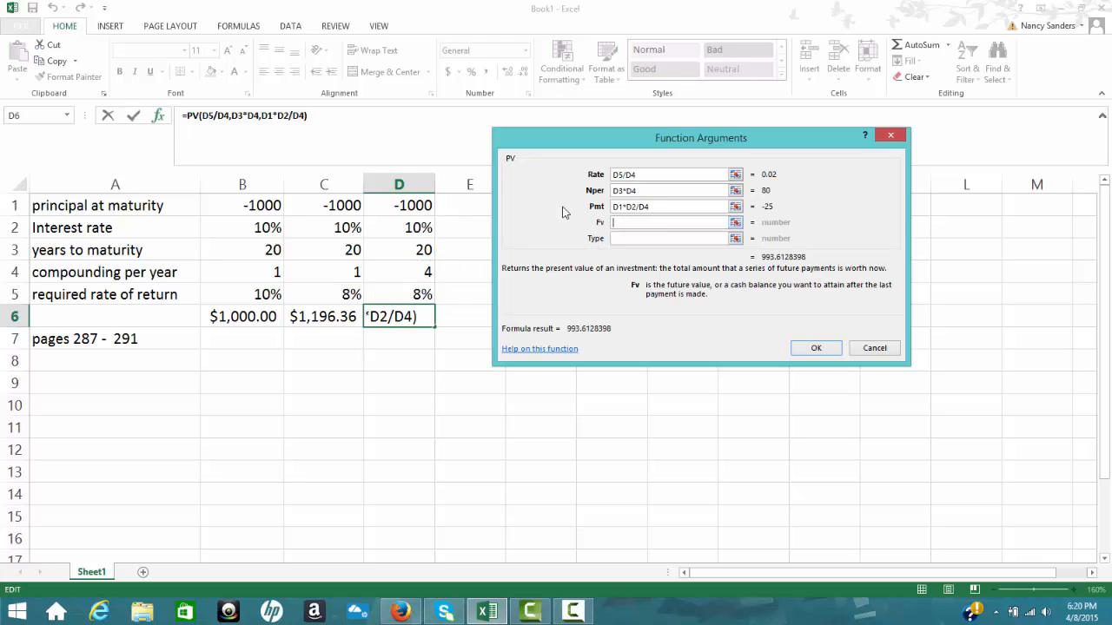
{"action": "left_click", "coordinate": [405, 205]}
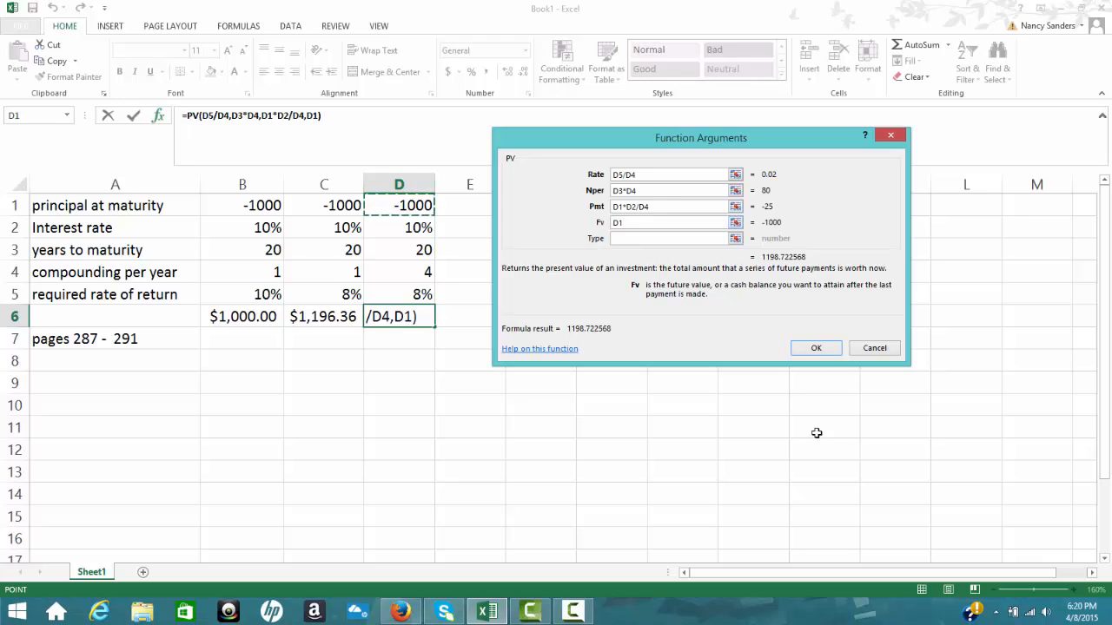
{"action": "left_click", "coordinate": [815, 351]}
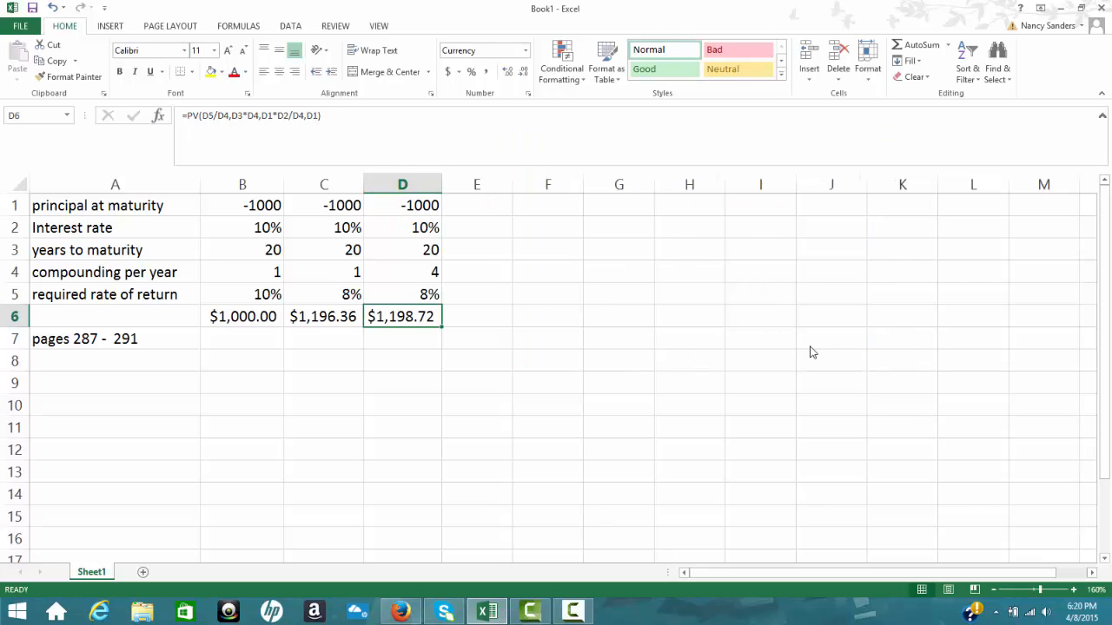